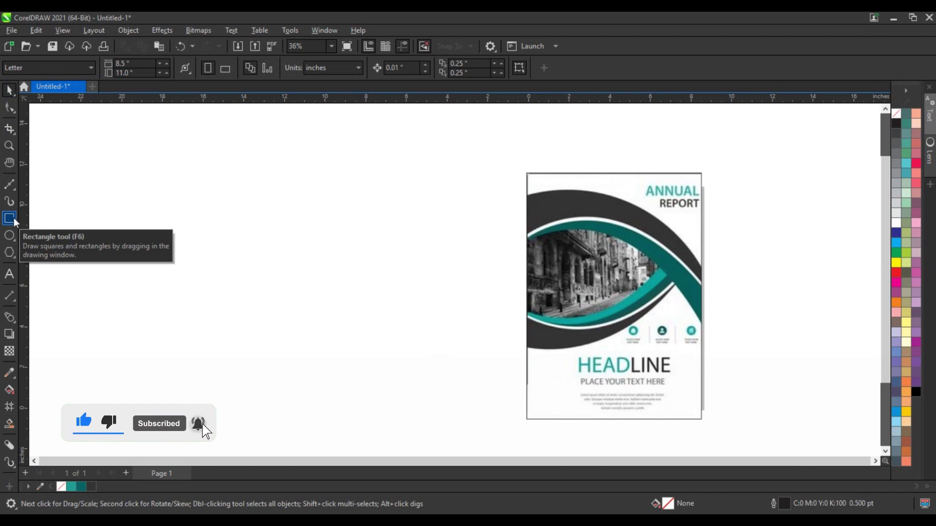
- Draw a portrait page rectangle about 8.98 by 12.89 inches beside the reference cover, then slightly adjust its height and position
{"action": "left_click", "coordinate": [14, 218]}
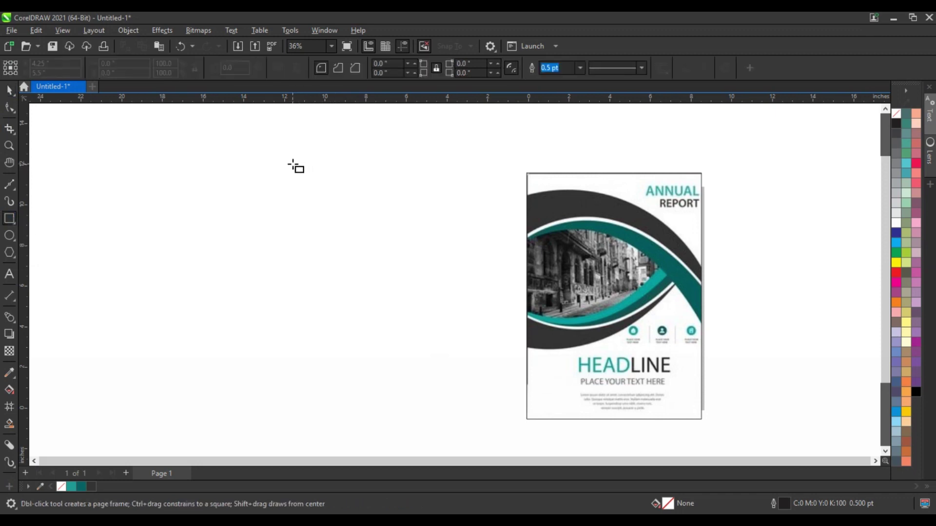
{"action": "left_click_drag", "start_coordinate": [293, 165], "coordinate": [475, 425]}
{"action": "key", "text": "space"}
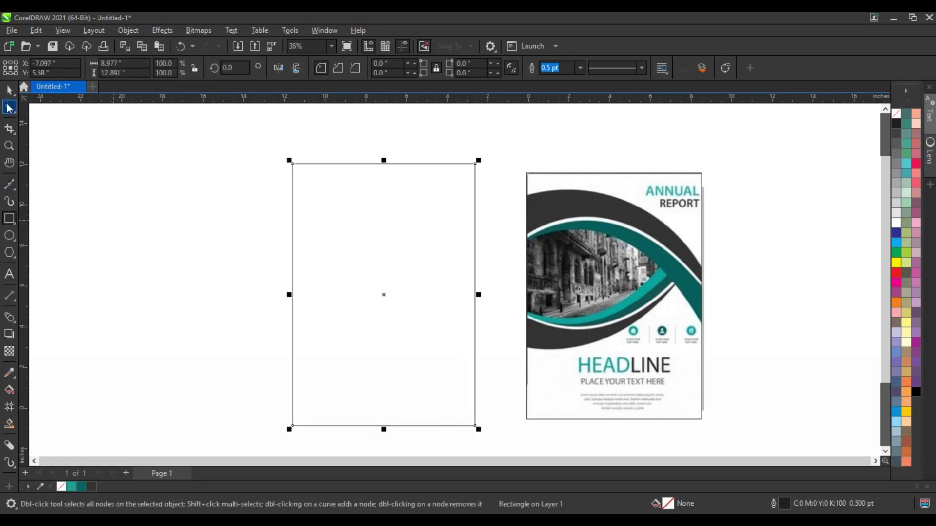
{"action": "left_click_drag", "start_coordinate": [384, 163], "coordinate": [398, 171]}
{"action": "left_click_drag", "start_coordinate": [453, 308], "coordinate": [427, 300]}
{"action": "left_click", "coordinate": [500, 299]}
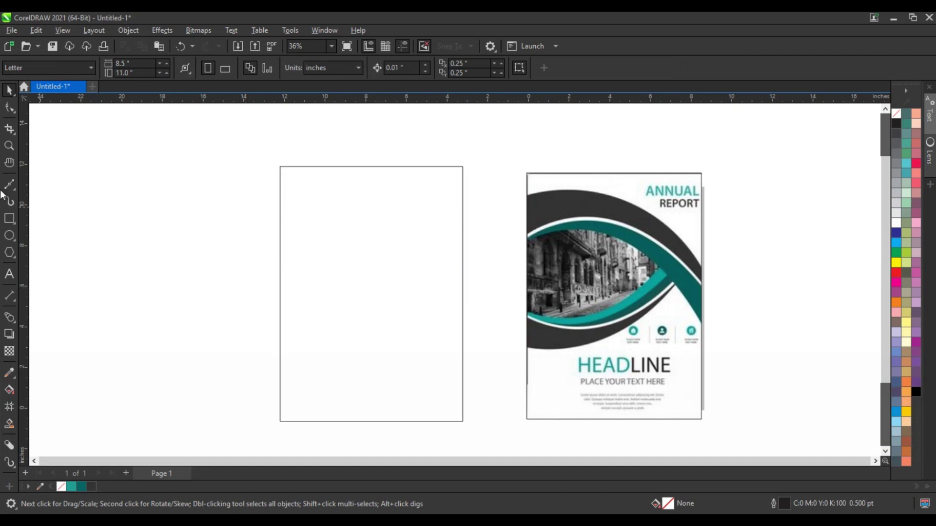
- Draw a straight Freehand line about 10.5 inches long diagonally down across the rectangle's upper half, with a 3.0 pt outline
{"action": "left_click", "coordinate": [15, 190]}
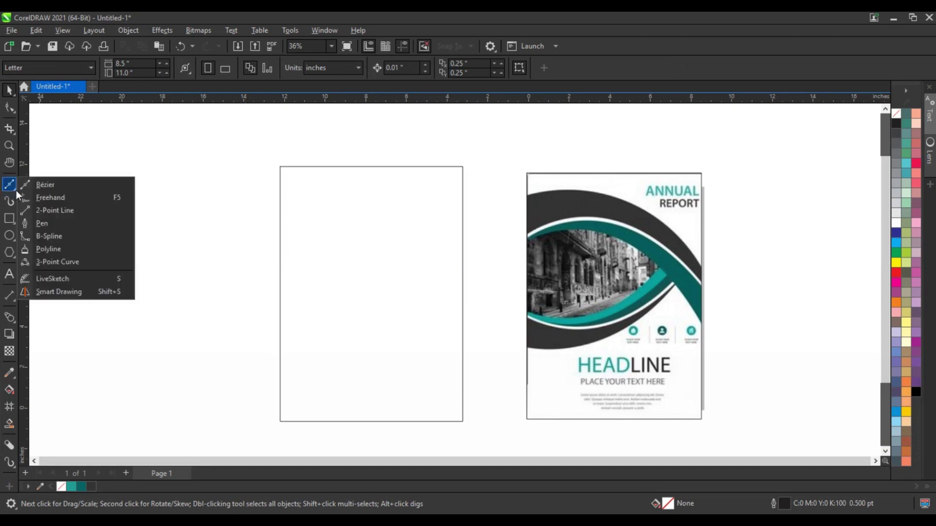
{"action": "left_click", "coordinate": [47, 199]}
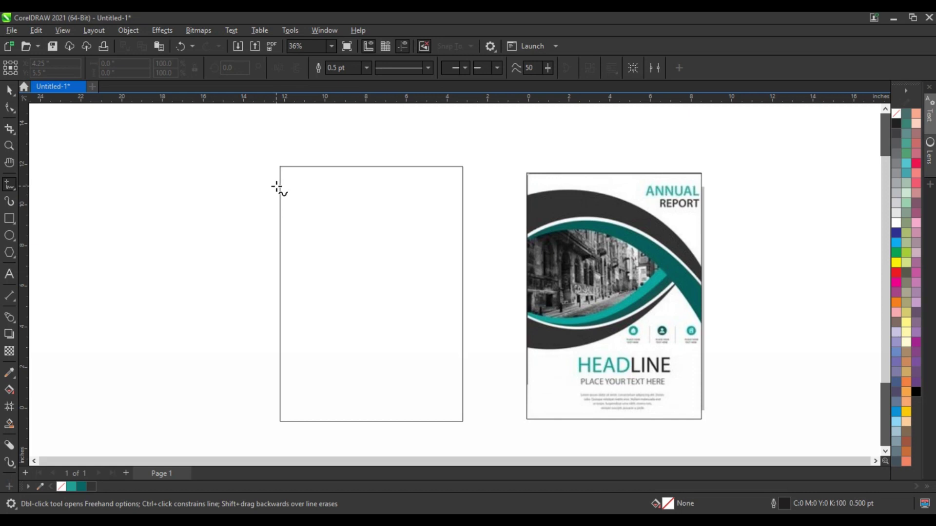
{"action": "left_click", "coordinate": [276, 186]}
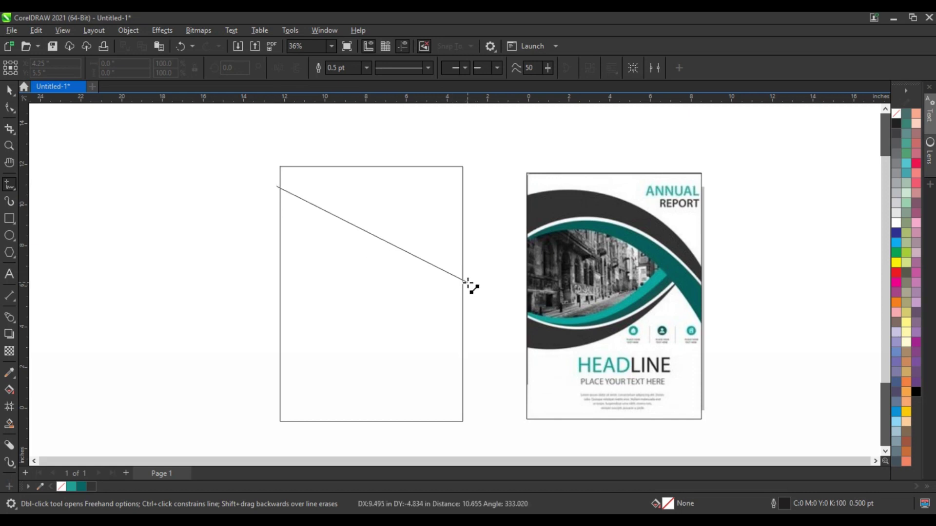
{"action": "left_click", "coordinate": [467, 281]}
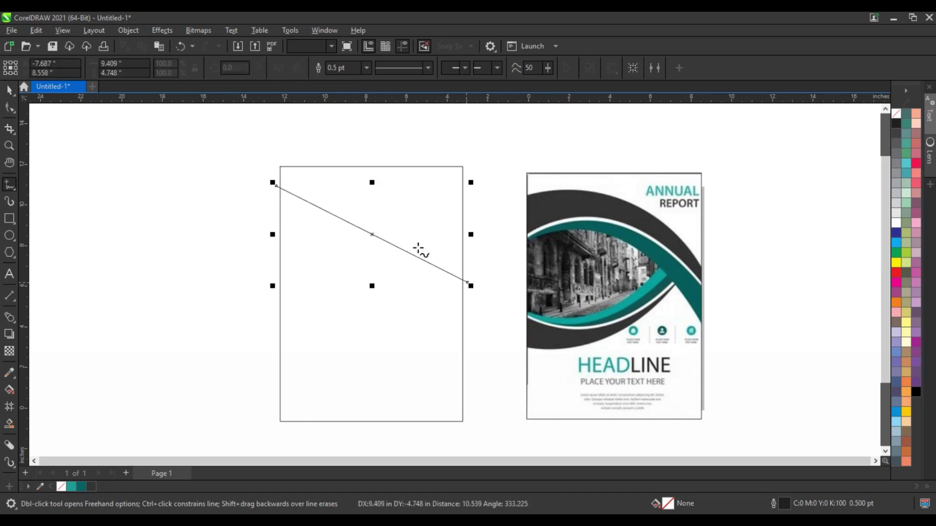
{"action": "left_click", "coordinate": [367, 68]}
{"action": "left_click", "coordinate": [350, 141]}
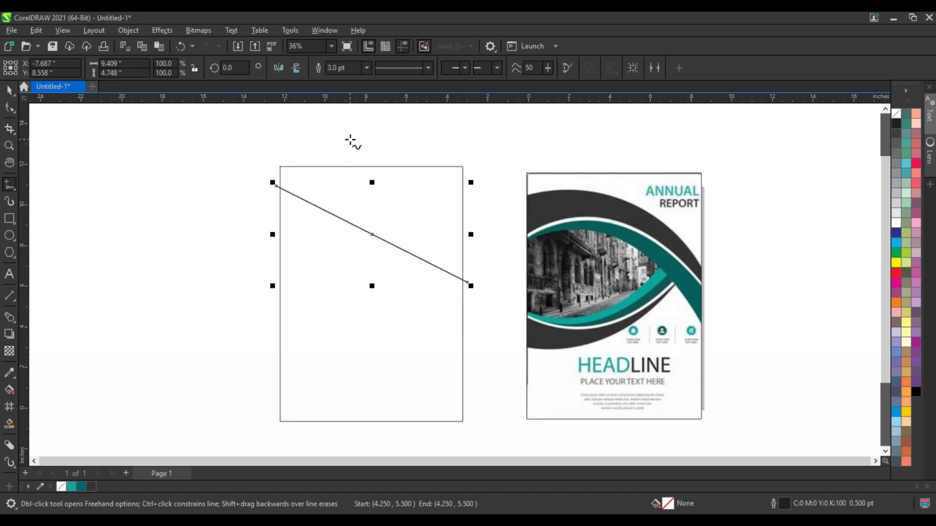
- Continue the diagonal line about 0.94 inches downward at its lower end, then back past the rectangle's left edge as an open band
{"action": "left_click", "coordinate": [9, 146]}
{"action": "left_click_drag", "start_coordinate": [546, 335], "coordinate": [722, 379]}
{"action": "left_click", "coordinate": [17, 112]}
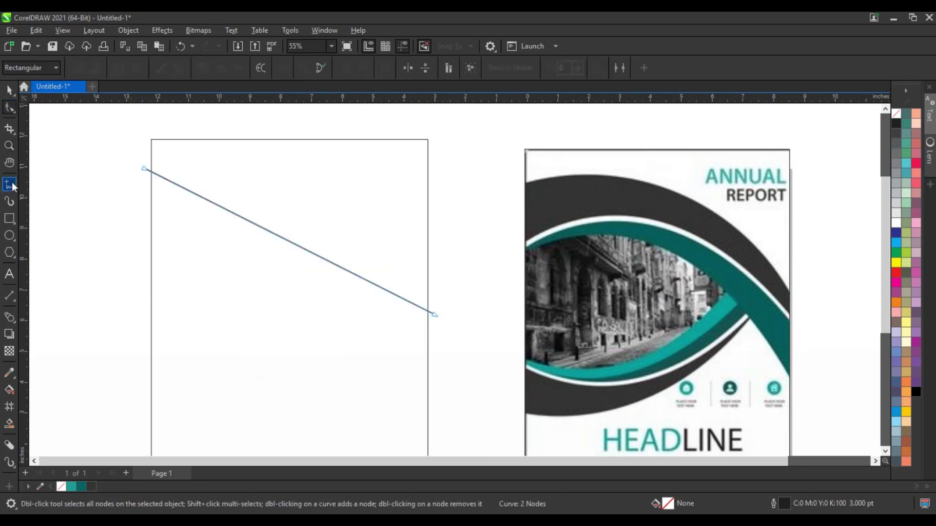
{"action": "key", "text": "space"}
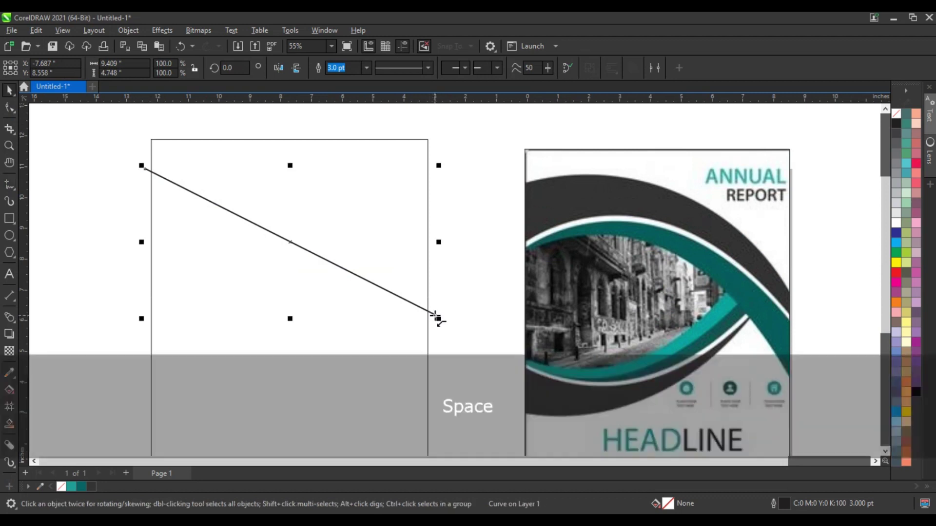
{"action": "key", "text": "space"}
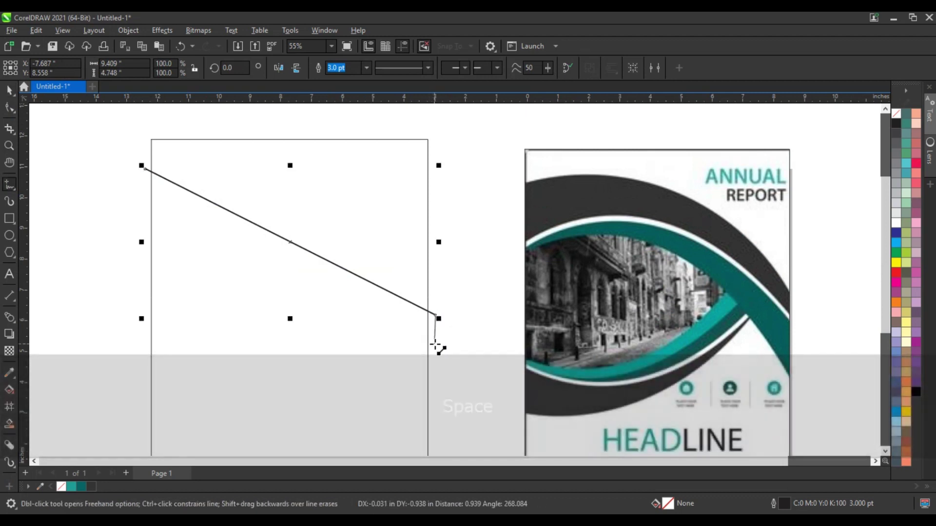
{"action": "left_click", "coordinate": [435, 344]}
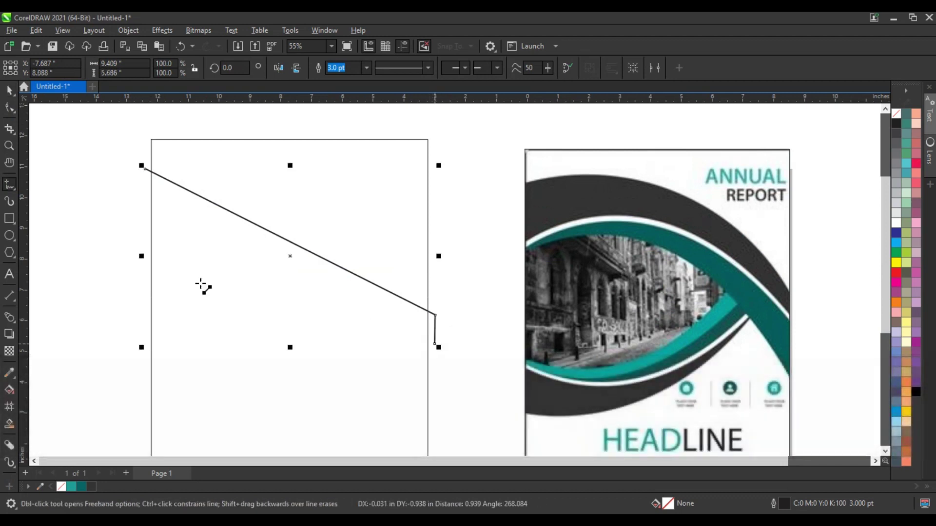
{"action": "left_click", "coordinate": [143, 244]}
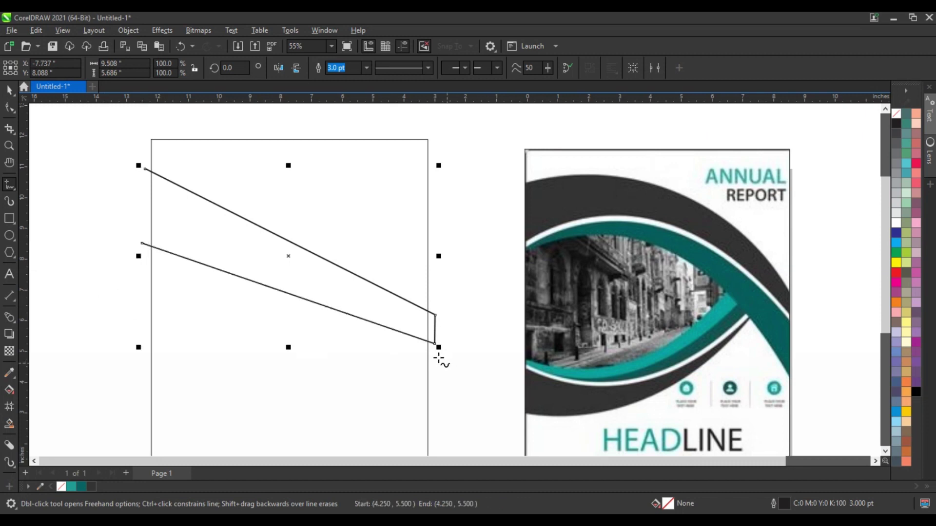
- Convert the band's segments to curves and bend its upper edge into an arch, lowering the left end node slightly
{"action": "left_click", "coordinate": [8, 109]}
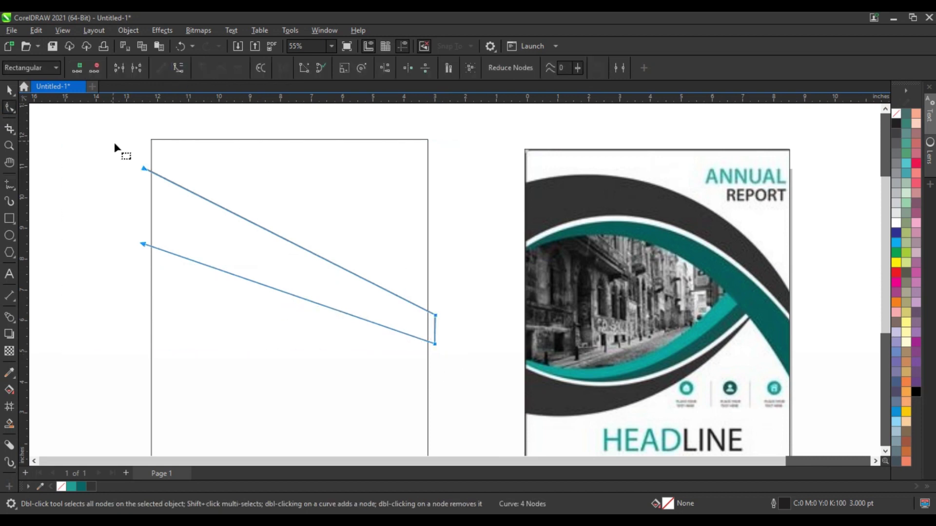
{"action": "left_click", "coordinate": [274, 248]}
{"action": "left_click_drag", "start_coordinate": [242, 222], "coordinate": [364, 189]}
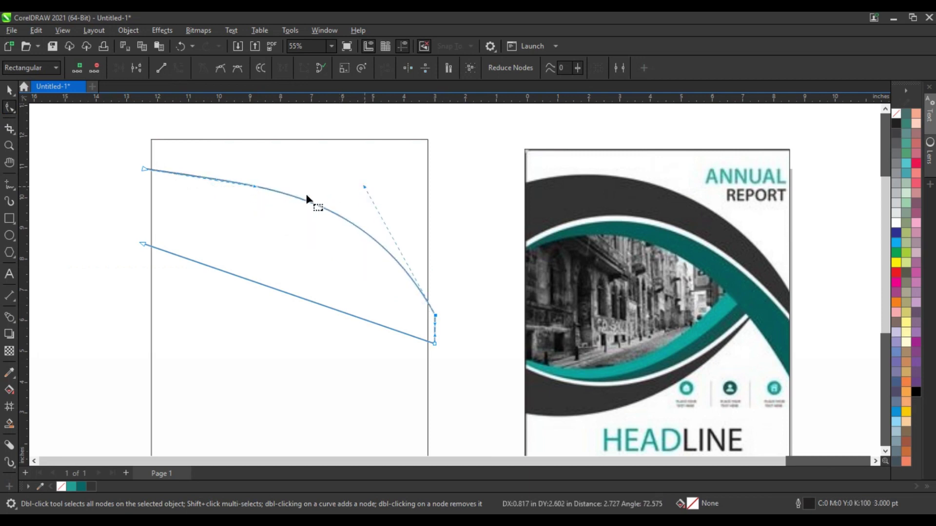
{"action": "left_click_drag", "start_coordinate": [254, 190], "coordinate": [259, 154]}
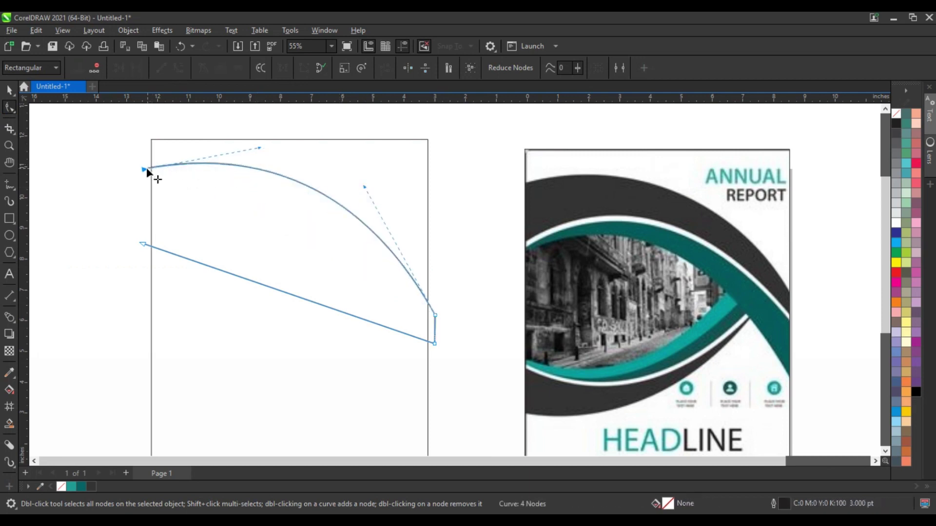
{"action": "left_click_drag", "start_coordinate": [145, 170], "coordinate": [141, 182]}
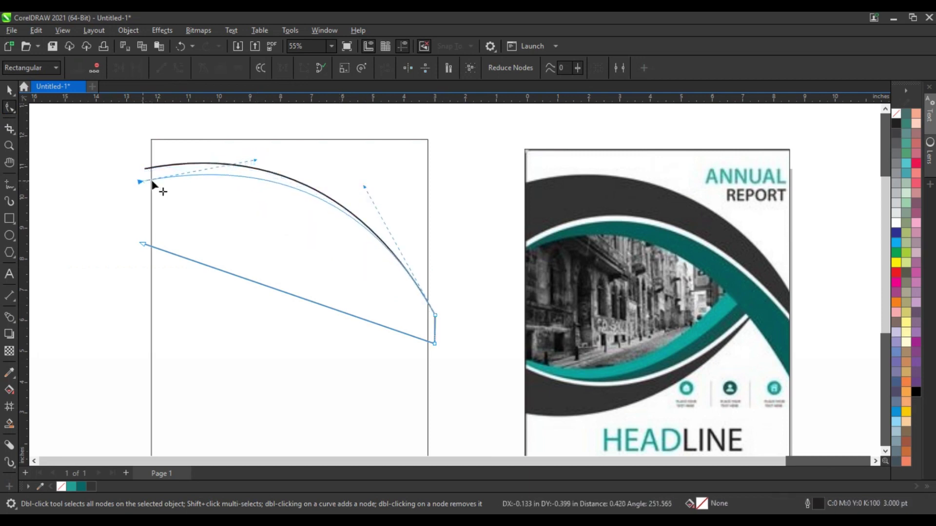
{"action": "left_click_drag", "start_coordinate": [253, 159], "coordinate": [251, 143]}
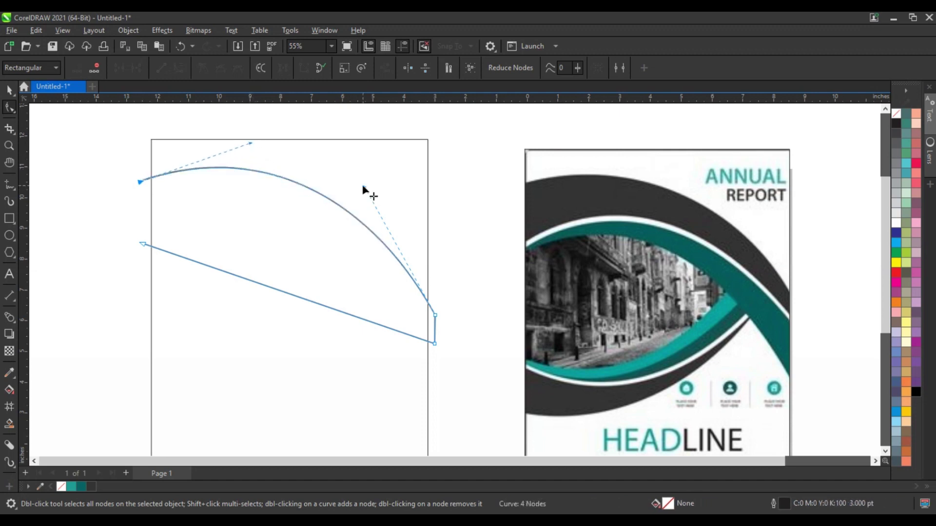
{"action": "mouse_move", "coordinate": [365, 188]}
{"action": "left_mouse_down"}
{"action": "mouse_move", "coordinate": [373, 181]}
{"action": "mouse_move", "coordinate": [383, 189]}
{"action": "left_mouse_up"}
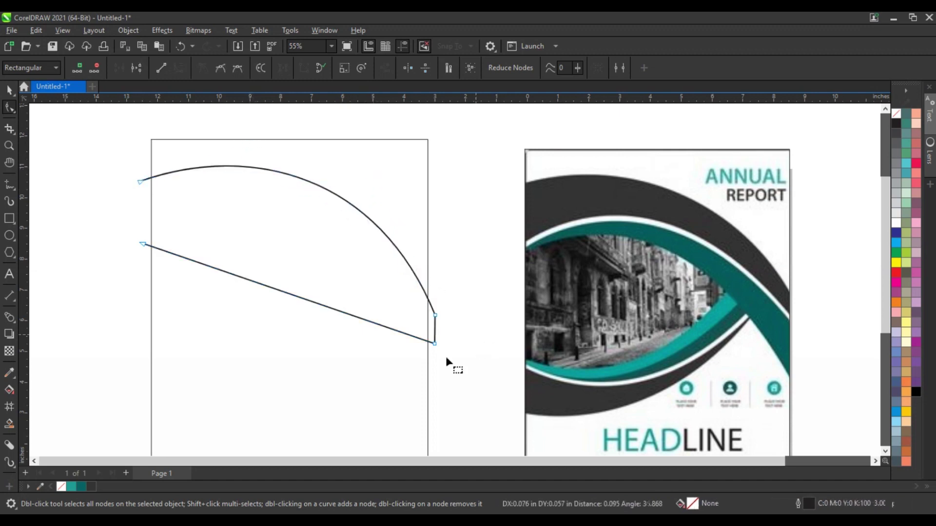
- Nudge the band's lower-right corner node upward to narrow its right end
{"action": "left_click", "coordinate": [434, 364]}
{"action": "left_click_drag", "start_coordinate": [421, 359], "coordinate": [422, 360]}
{"action": "key", "text": "Up"}
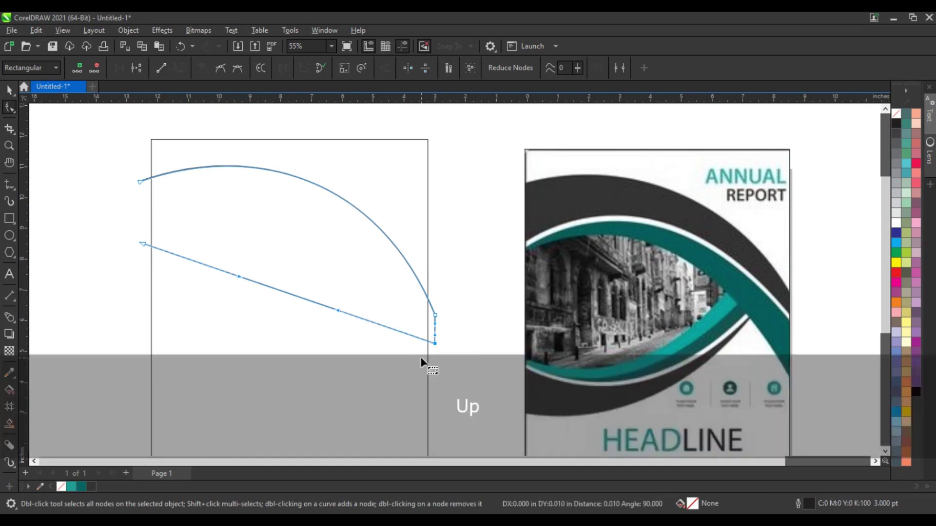
{"action": "key", "text": "Up"}
{"action": "key", "text": "Up"}
{"action": "key", "text": "Up"}
{"action": "key", "text": "Up"}
{"action": "key", "text": "Up"}
{"action": "key", "text": "Up"}
{"action": "key", "text": "Up"}
{"action": "key", "text": "Up"}
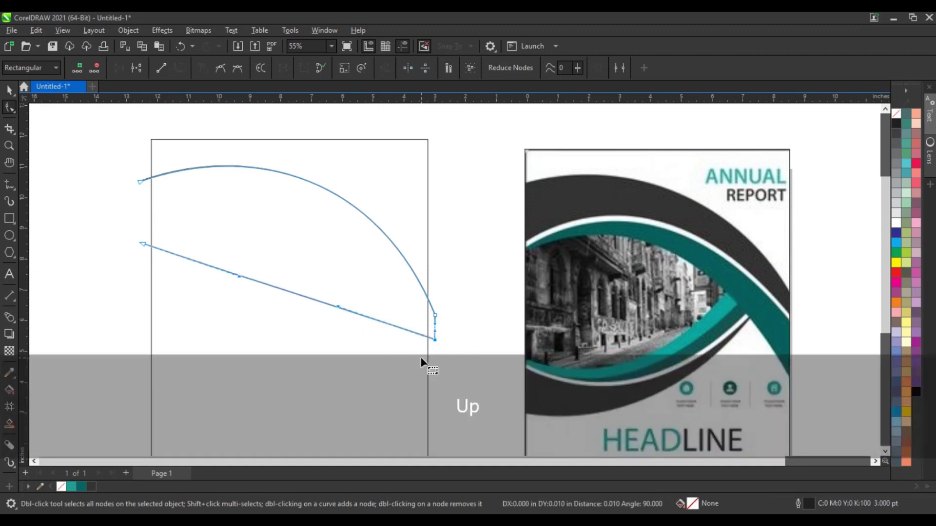
{"action": "key", "text": "Up"}
{"action": "key", "text": "Up"}
{"action": "key", "text": "Up"}
{"action": "key", "text": "Up"}
{"action": "key", "text": "Up"}
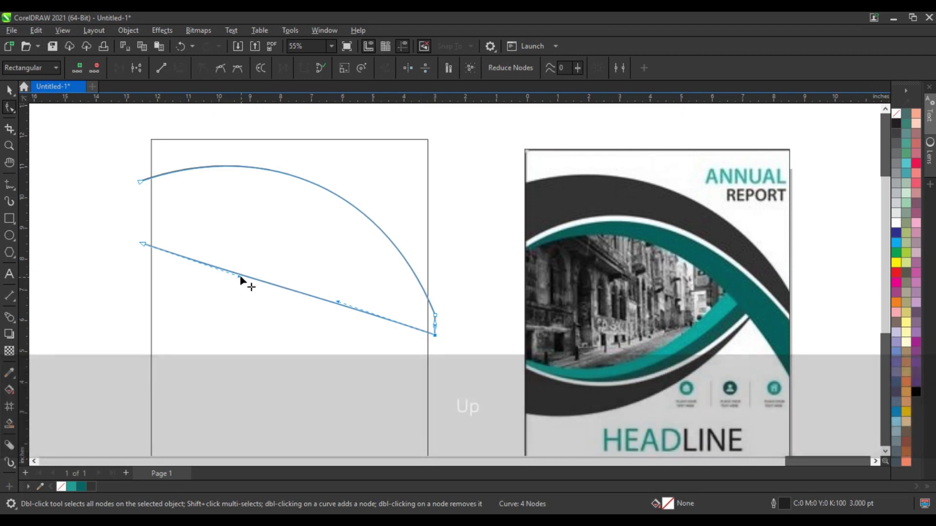
- Bend the band's lower edge into an arch that follows the upper edge and tapers toward the right end
{"action": "left_click_drag", "start_coordinate": [239, 276], "coordinate": [249, 196]}
{"action": "left_click_drag", "start_coordinate": [338, 301], "coordinate": [363, 223]}
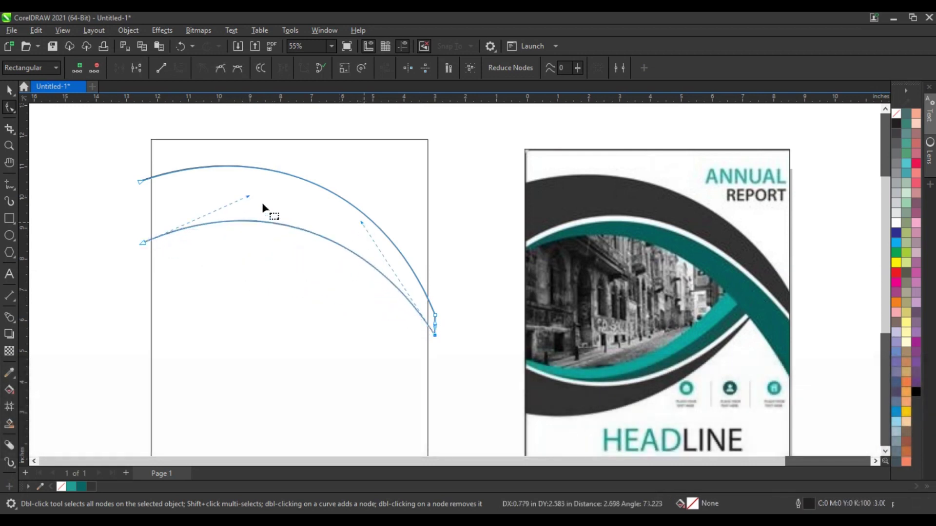
{"action": "left_click_drag", "start_coordinate": [249, 198], "coordinate": [238, 180]}
{"action": "left_click_drag", "start_coordinate": [362, 222], "coordinate": [370, 208]}
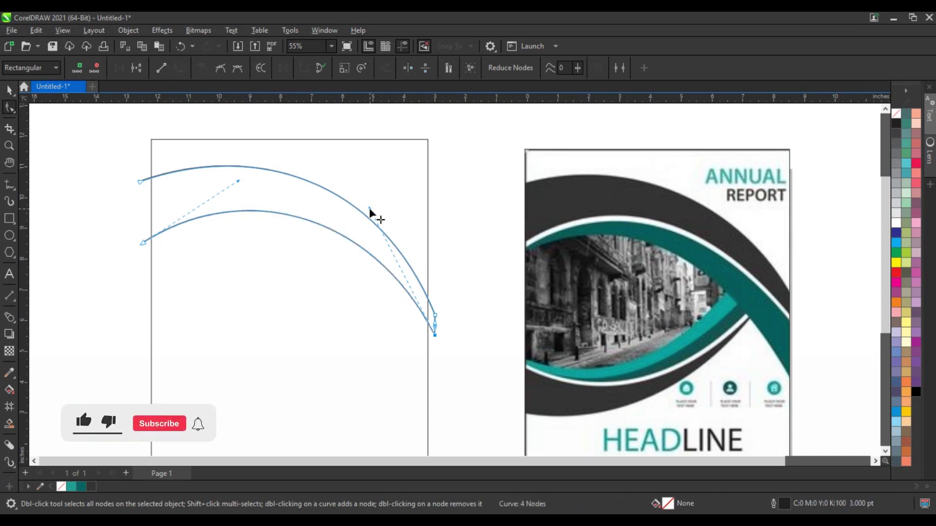
{"action": "left_click", "coordinate": [9, 89]}
{"action": "left_click", "coordinate": [111, 270]}
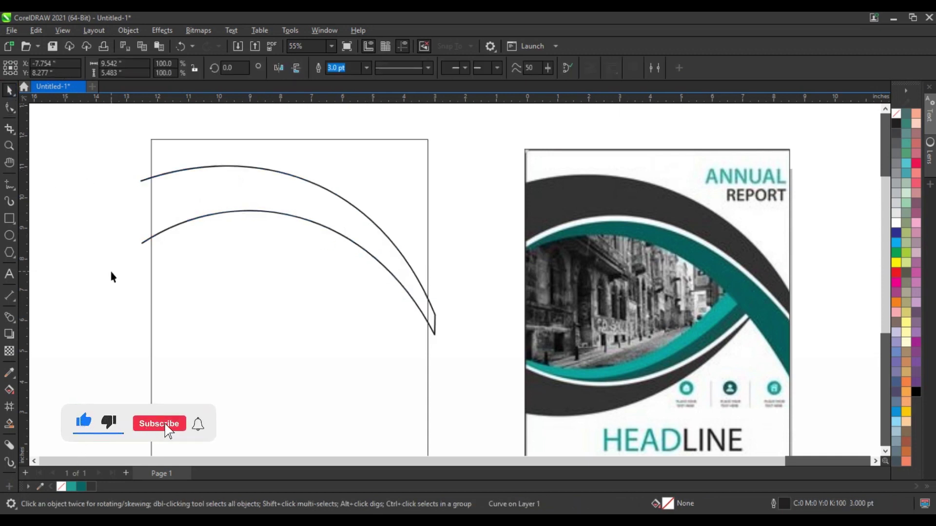
- Draw a two-segment Freehand line from the rectangle's right edge to the band's lower-left end and back to its right tip, outlined 3.0 pt
{"action": "left_click", "coordinate": [9, 184]}
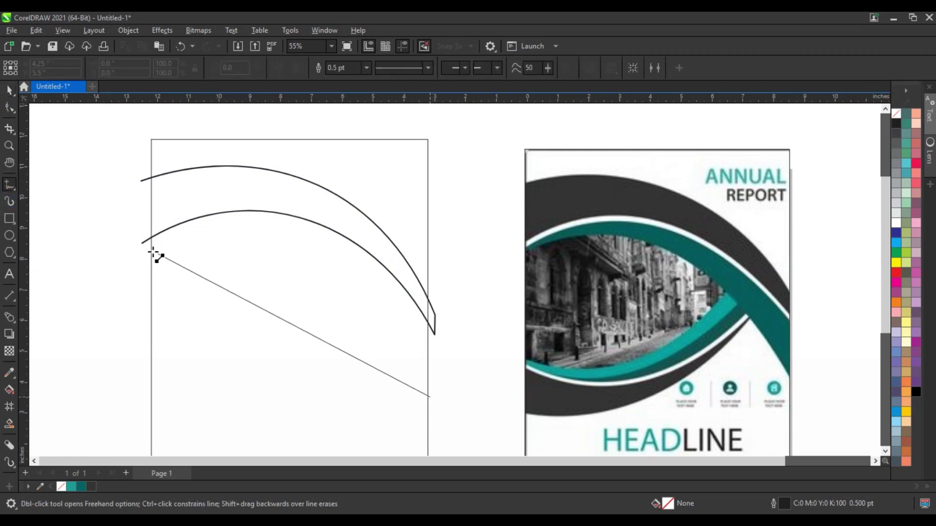
{"action": "left_click", "coordinate": [147, 246]}
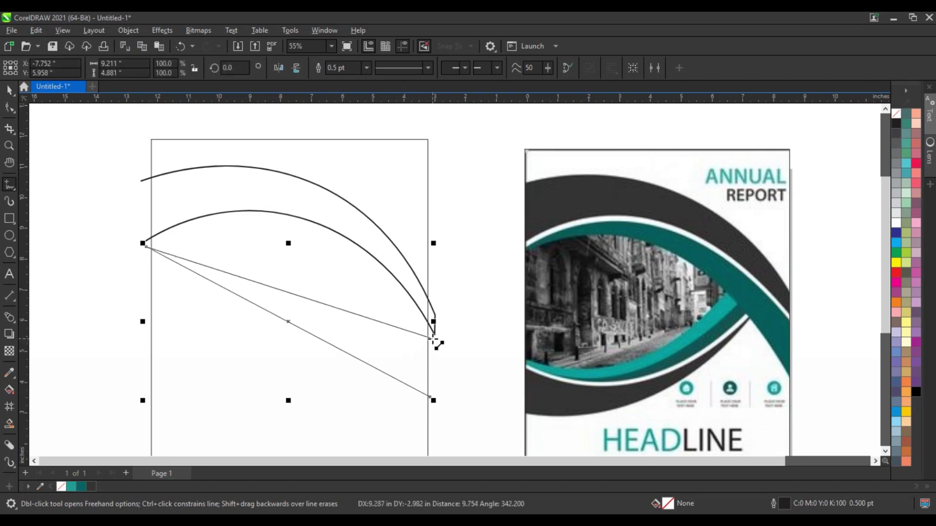
{"action": "left_click", "coordinate": [433, 339]}
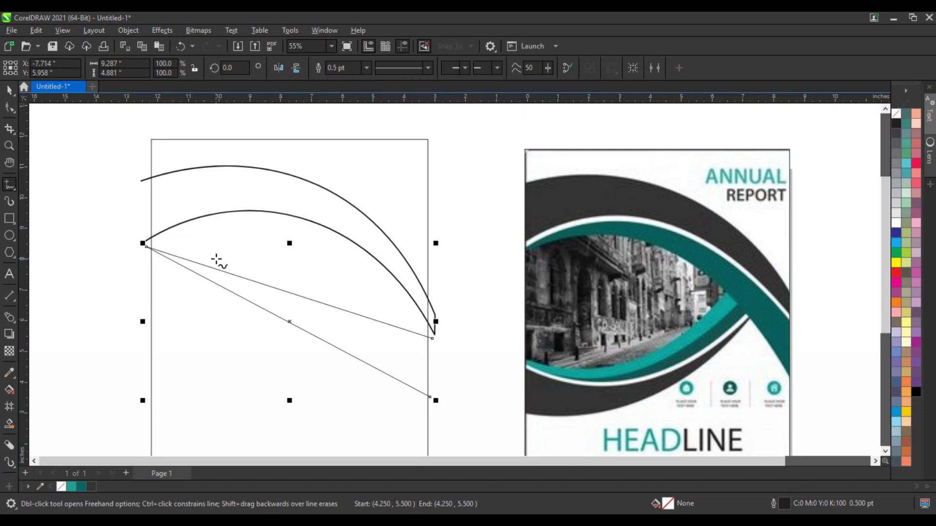
{"action": "left_click", "coordinate": [366, 68]}
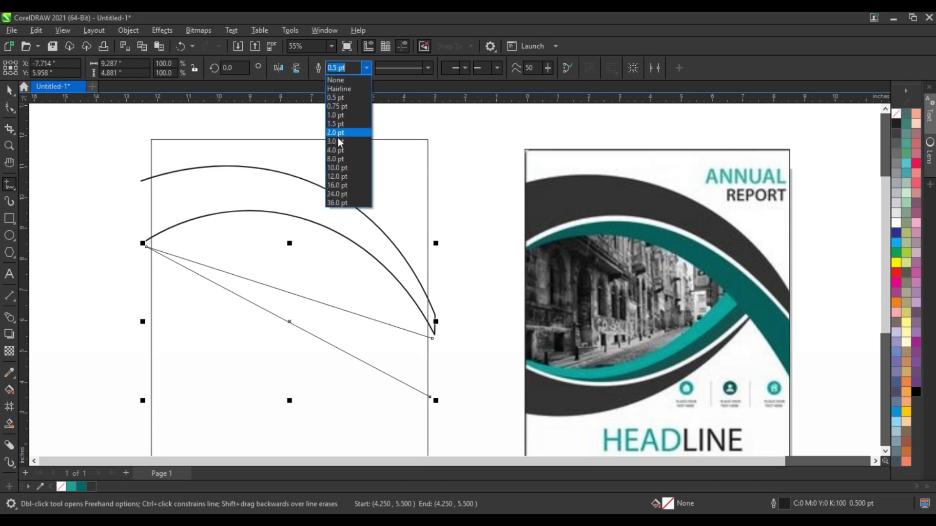
{"action": "left_click", "coordinate": [336, 141]}
- Convert the new line's segments to curves and bend its upper segment to run just beneath the first band's lower edge
{"action": "left_click", "coordinate": [10, 108]}
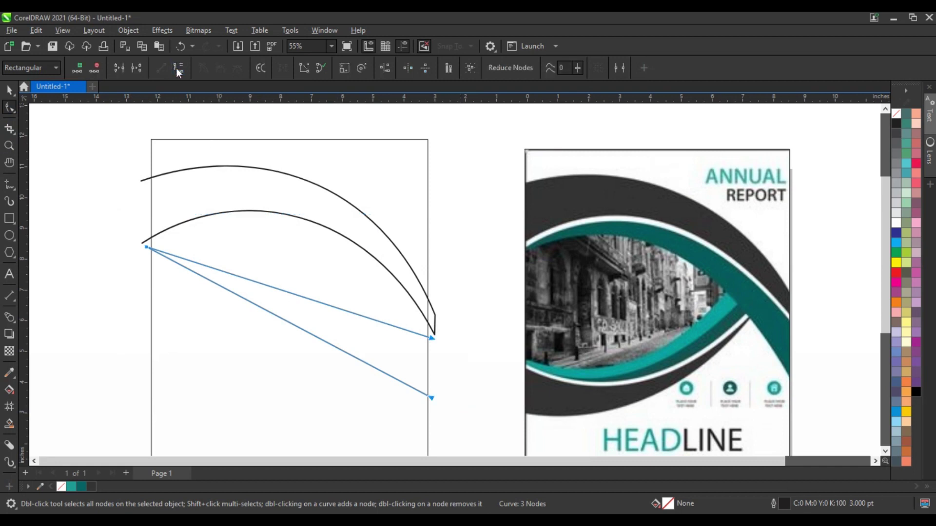
{"action": "left_click_drag", "start_coordinate": [125, 233], "coordinate": [167, 259]}
{"action": "left_click_drag", "start_coordinate": [241, 283], "coordinate": [203, 196]}
{"action": "left_click_drag", "start_coordinate": [335, 311], "coordinate": [363, 214]}
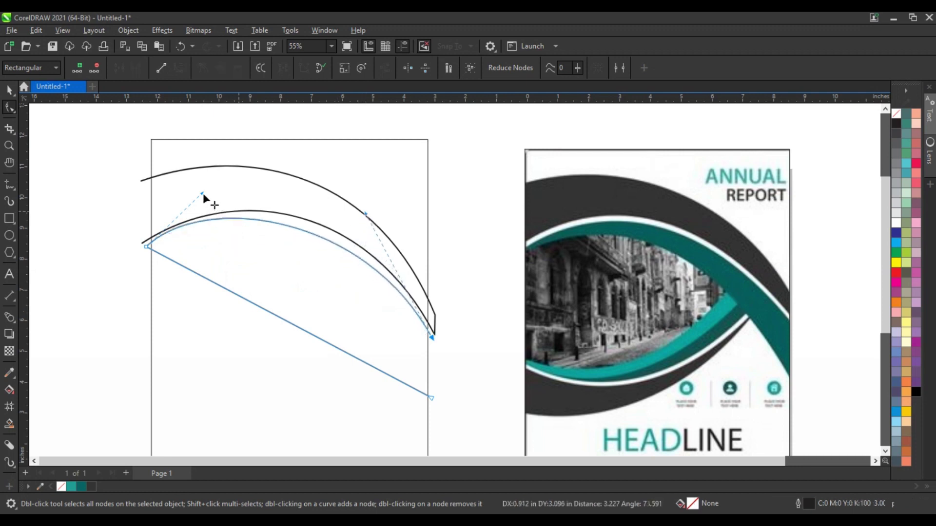
{"action": "left_click_drag", "start_coordinate": [203, 193], "coordinate": [238, 187]}
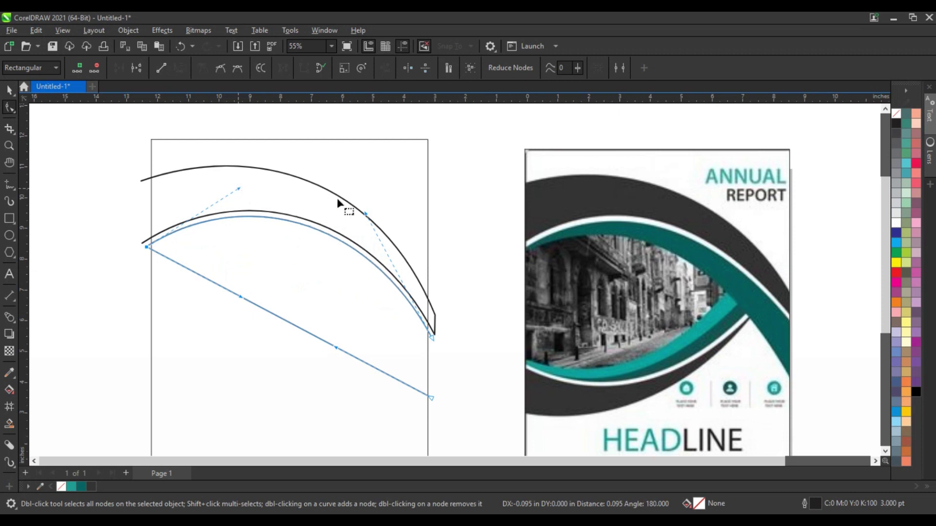
{"action": "left_click_drag", "start_coordinate": [367, 215], "coordinate": [361, 212]}
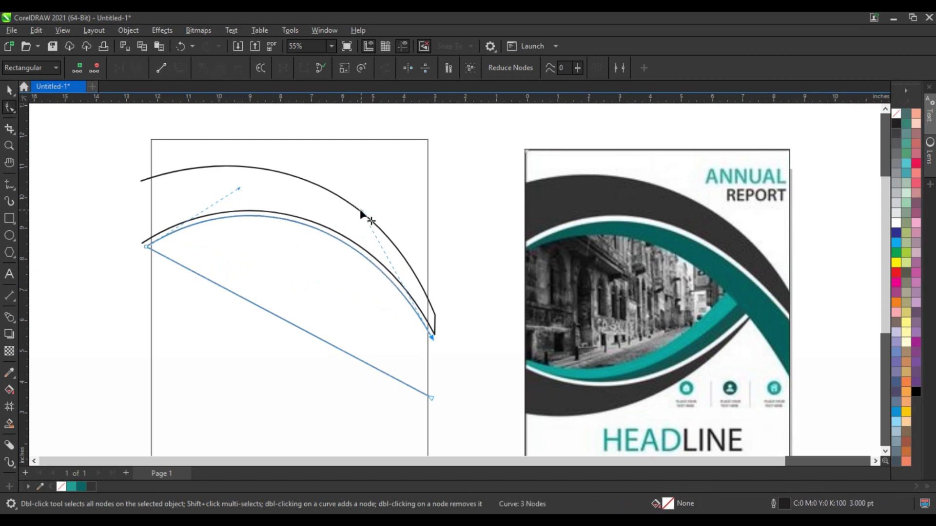
- Bend the second band's lower segment into an arch beneath its upper edge, repositioning its right end node lower
{"action": "left_click_drag", "start_coordinate": [453, 389], "coordinate": [433, 375]}
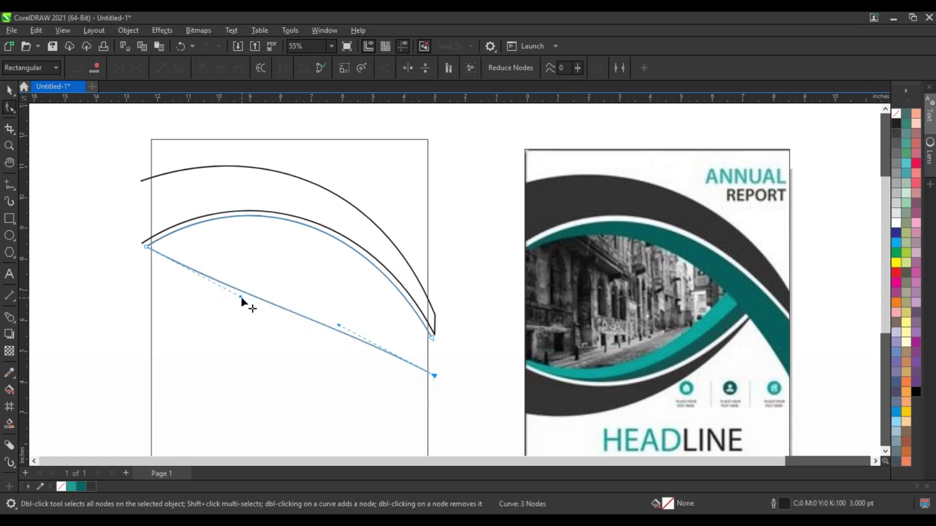
{"action": "left_click_drag", "start_coordinate": [244, 291], "coordinate": [246, 210]}
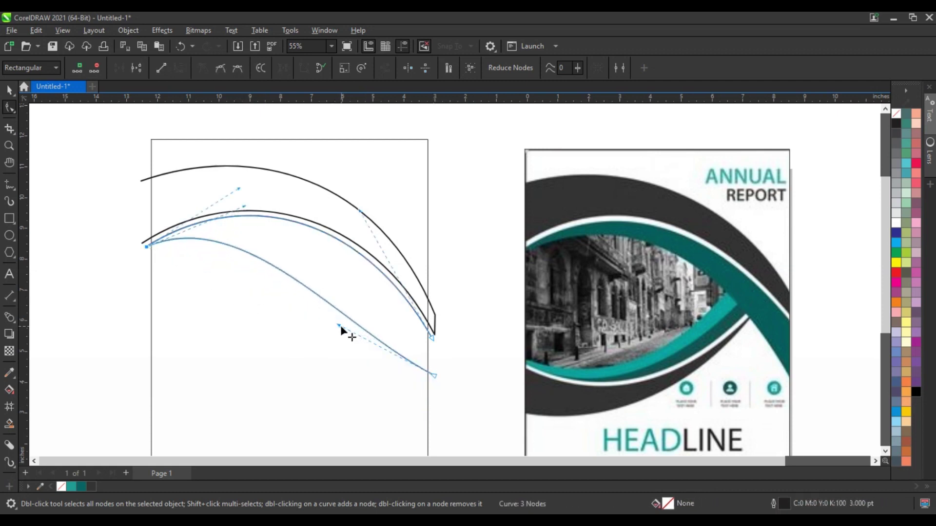
{"action": "left_click_drag", "start_coordinate": [340, 325], "coordinate": [378, 259]}
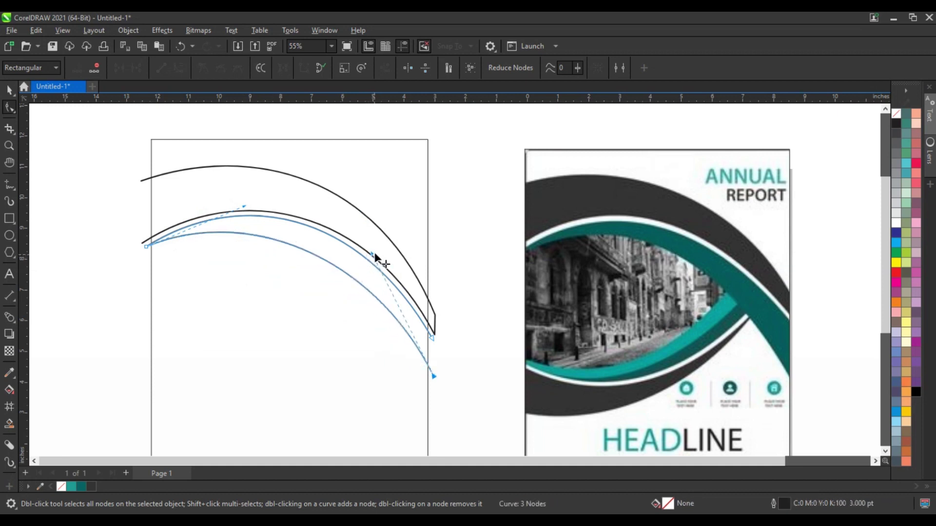
{"action": "left_click_drag", "start_coordinate": [425, 367], "coordinate": [432, 393]}
{"action": "left_click_drag", "start_coordinate": [372, 266], "coordinate": [382, 265]}
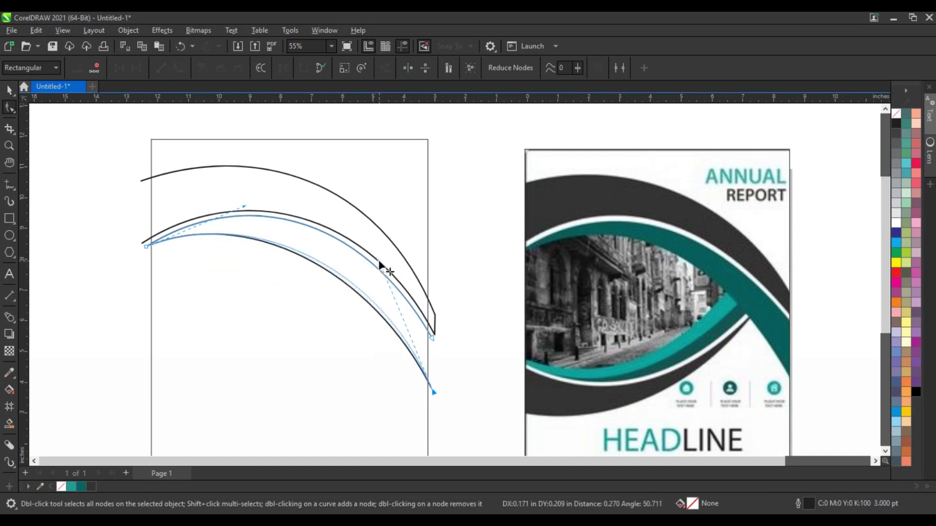
{"action": "left_click_drag", "start_coordinate": [252, 204], "coordinate": [273, 198]}
- Lower the second band's bottom-right end node slightly and refine its lower edge into a fuller arch tapering toward the left end
{"action": "left_click", "coordinate": [360, 211]}
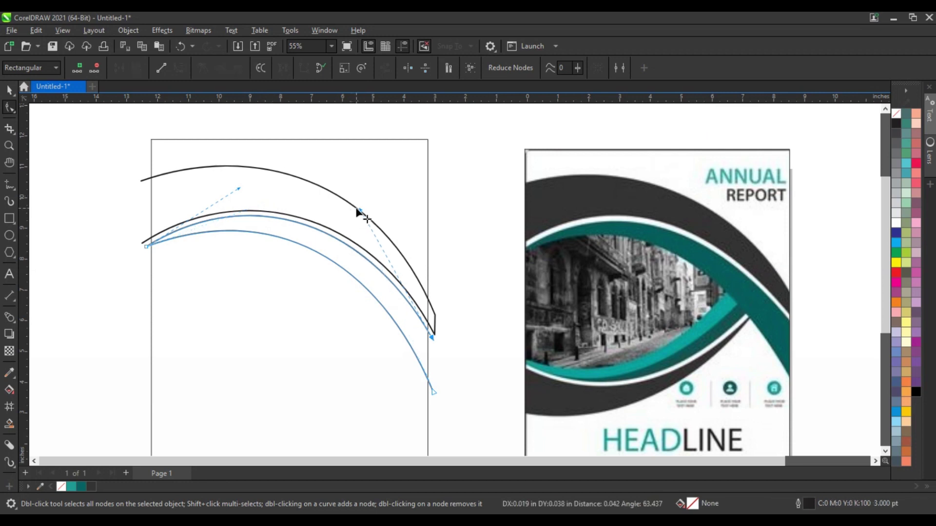
{"action": "left_click_drag", "start_coordinate": [435, 395], "coordinate": [438, 404]}
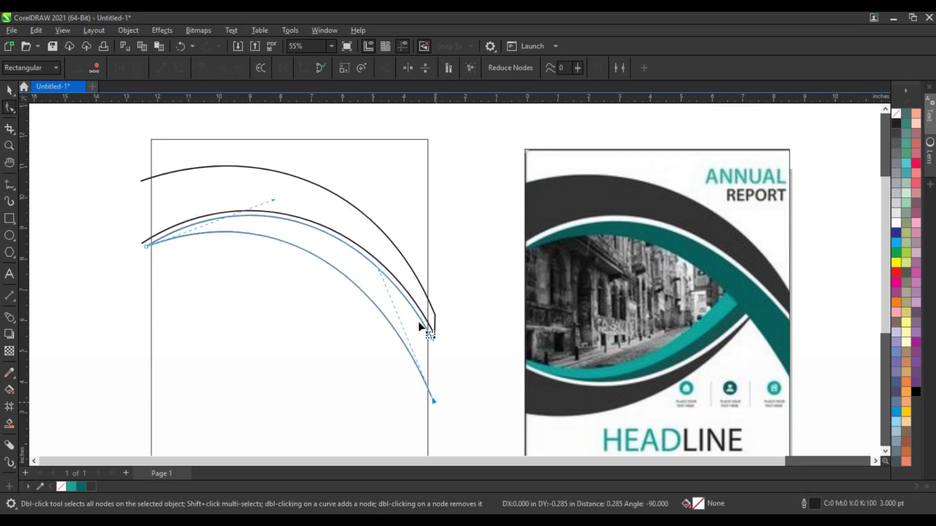
{"action": "left_click_drag", "start_coordinate": [380, 272], "coordinate": [386, 271]}
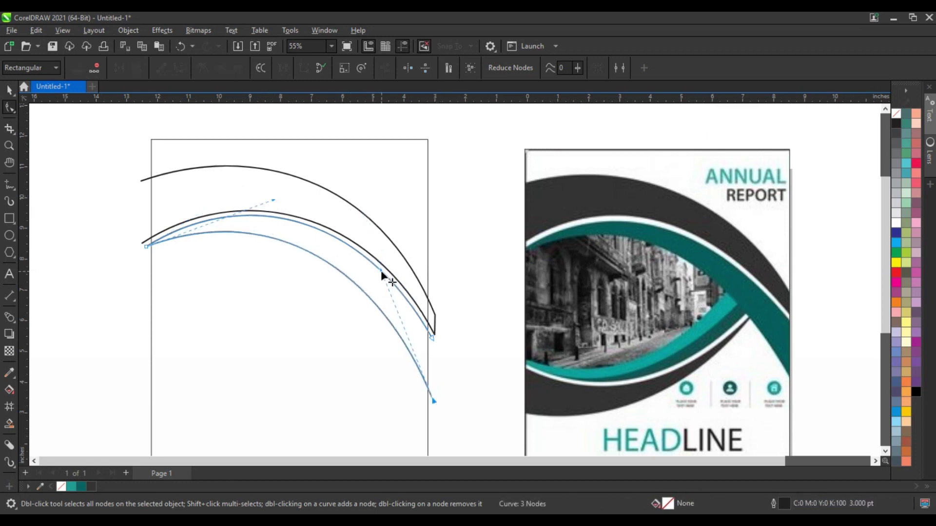
{"action": "left_click_drag", "start_coordinate": [270, 208], "coordinate": [266, 186]}
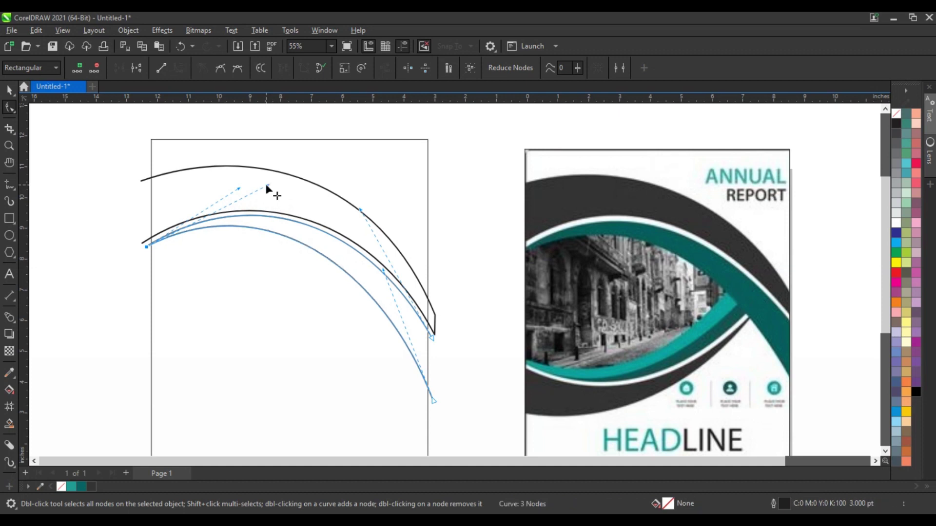
{"action": "left_click", "coordinate": [372, 267]}
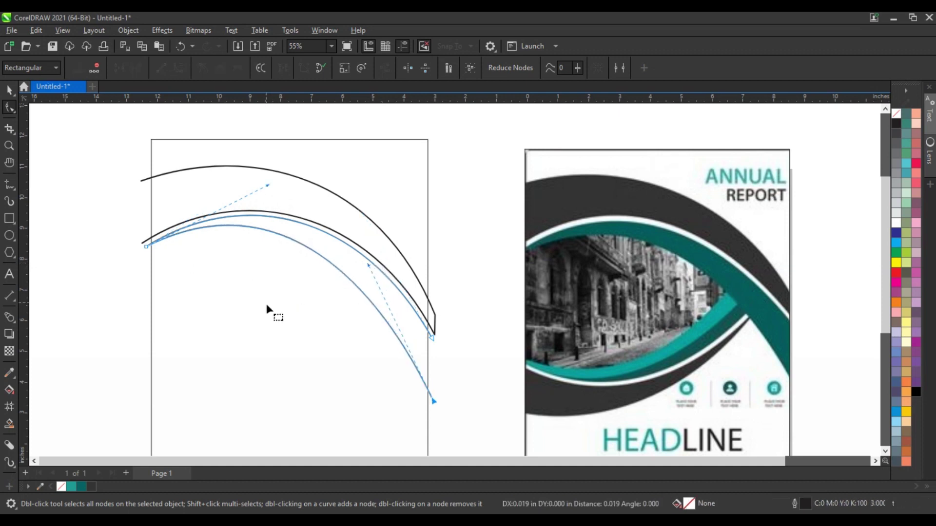
- Smart Fill the parts of both curved bands that lie inside the page rectangle with blue #336699
{"action": "scroll", "coordinate": [266, 306], "scroll_direction": "down", "scroll_amount": 2}
{"action": "left_click", "coordinate": [9, 145]}
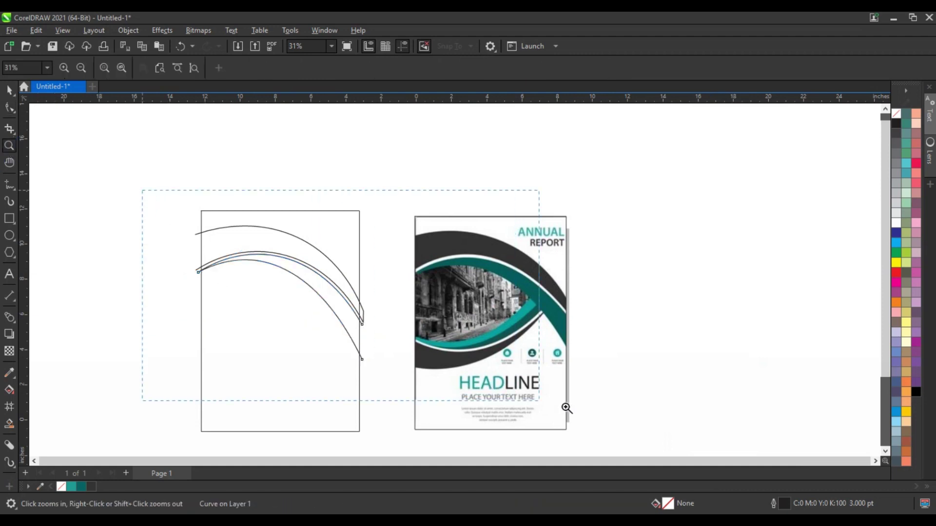
{"action": "left_click_drag", "start_coordinate": [566, 408], "coordinate": [610, 429]}
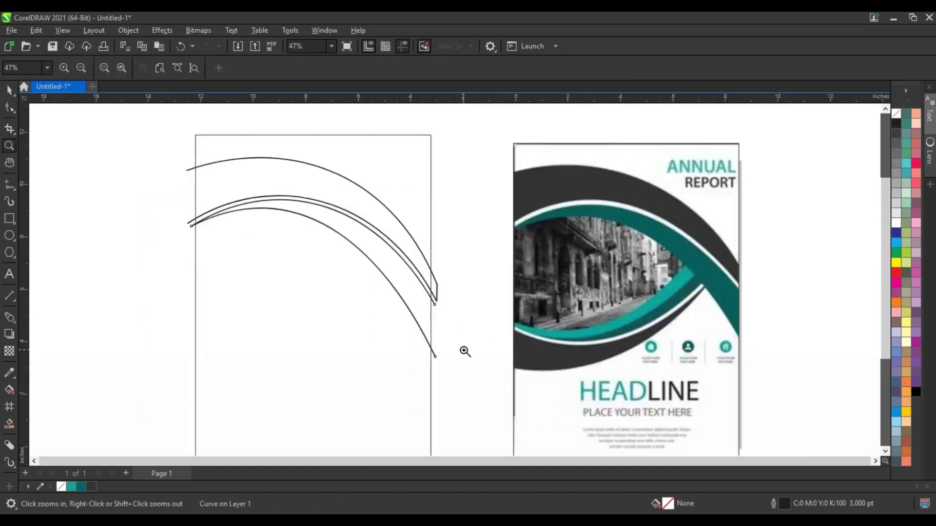
{"action": "left_click", "coordinate": [11, 426]}
{"action": "left_click", "coordinate": [393, 269]}
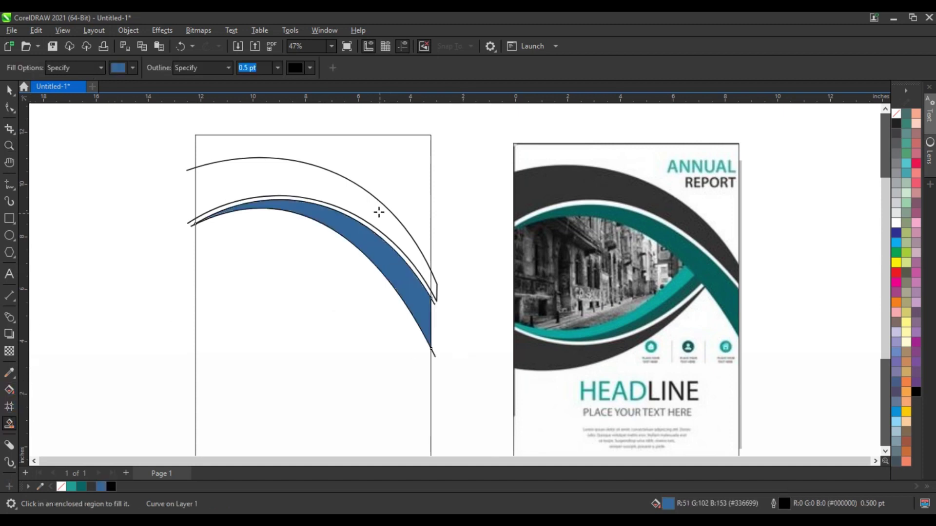
{"action": "left_click", "coordinate": [379, 211]}
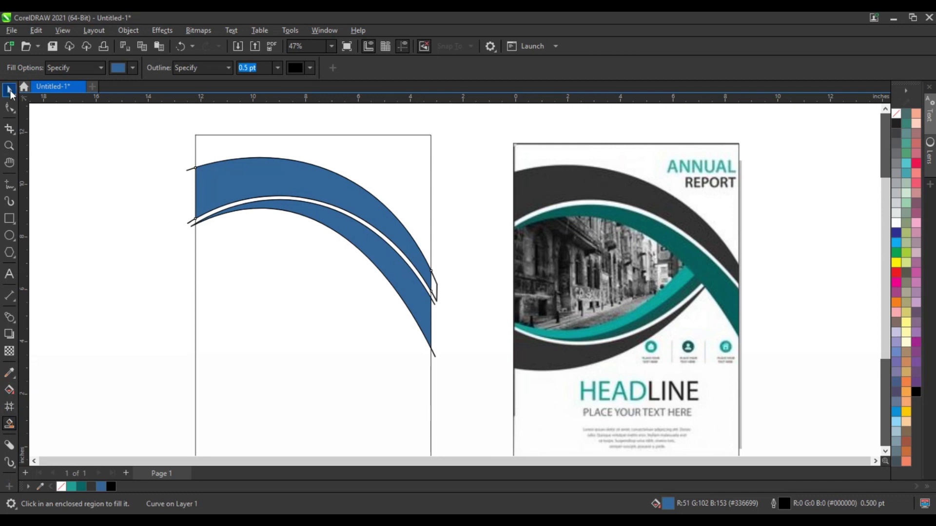
- Recolor the upper filled band dark gray and the lower filled band dark teal from the document palette
{"action": "left_click", "coordinate": [9, 89]}
{"action": "left_click", "coordinate": [224, 180]}
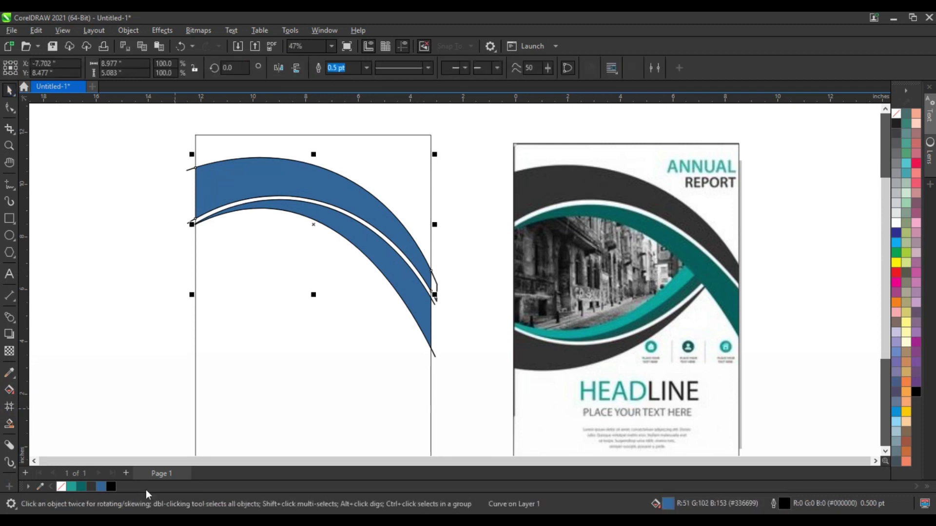
{"action": "left_click", "coordinate": [93, 485]}
{"action": "left_click", "coordinate": [100, 303]}
{"action": "left_click", "coordinate": [420, 304]}
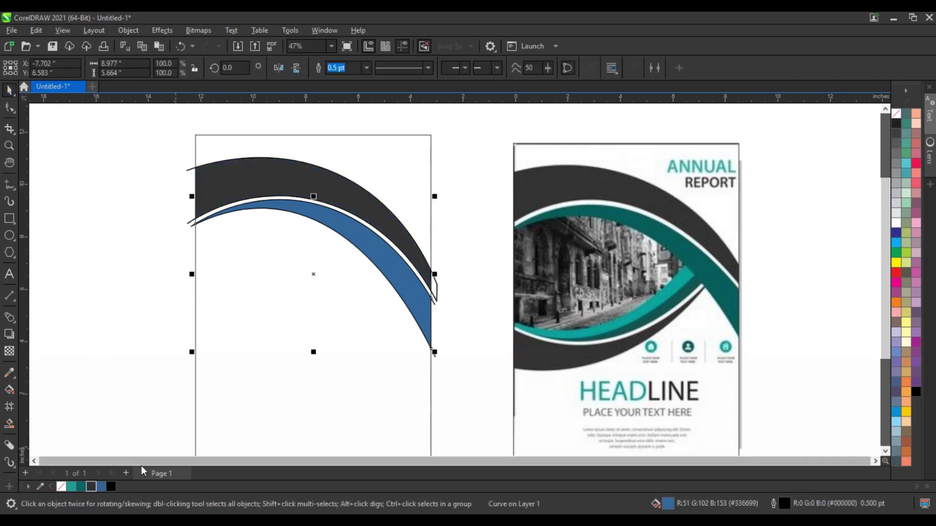
{"action": "left_click", "coordinate": [81, 487]}
{"action": "left_click", "coordinate": [128, 310]}
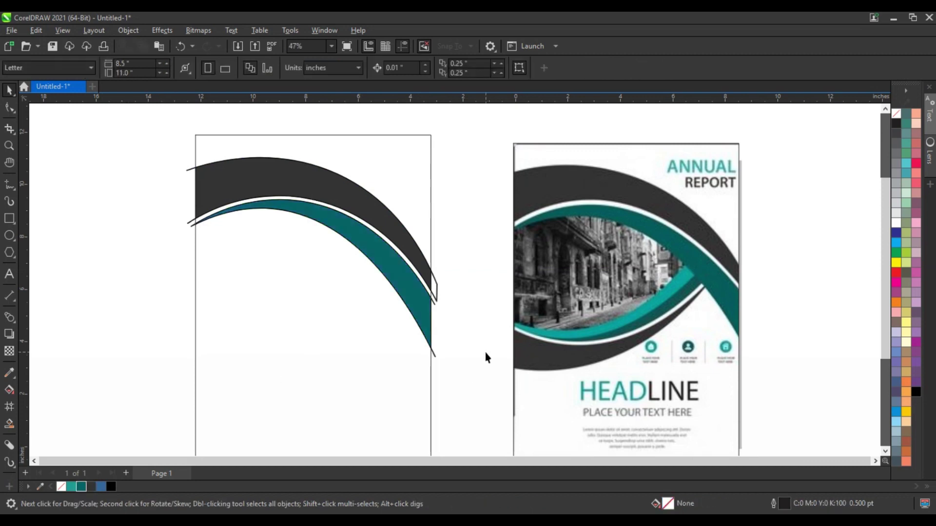
- Delete the original band outlines that extend beyond the page rectangle
{"action": "left_click", "coordinate": [433, 310]}
{"action": "key", "text": "Delete"}
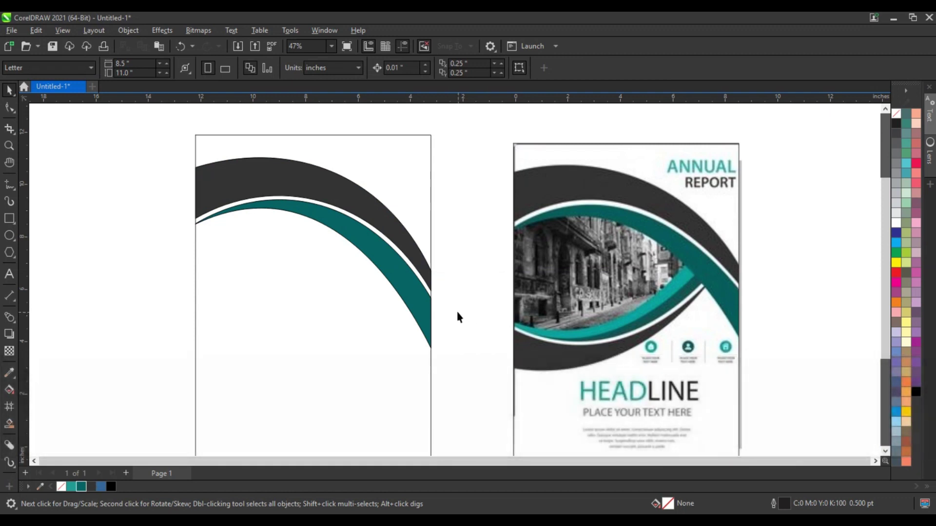
- Draw a two-segment Freehand line about 9.5 in wide from the rectangle's right edge to below the bands at its left edge and back
{"action": "left_click", "coordinate": [13, 188]}
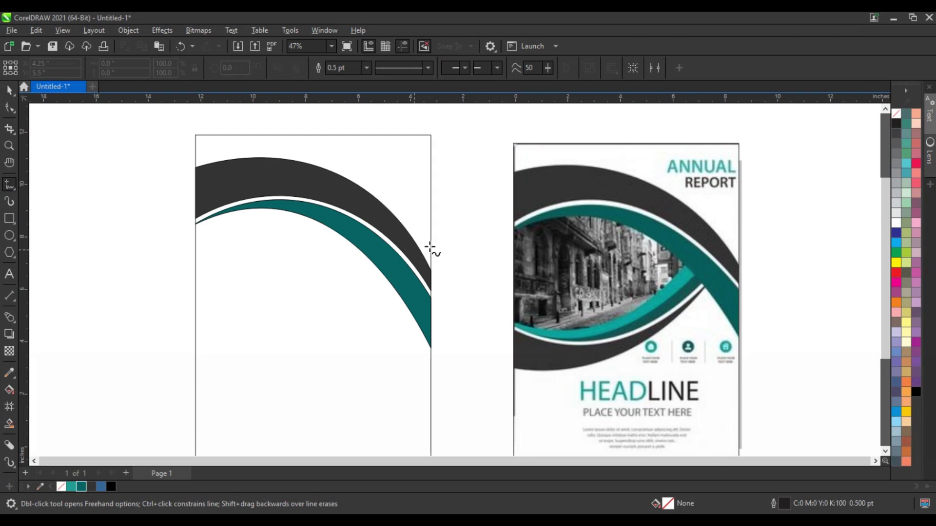
{"action": "left_click", "coordinate": [433, 219]}
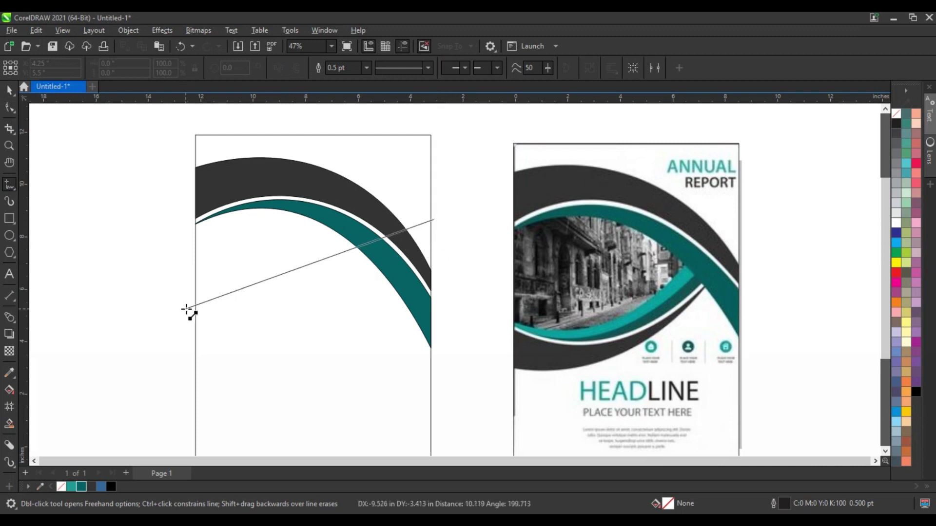
{"action": "double_click", "coordinate": [186, 309]}
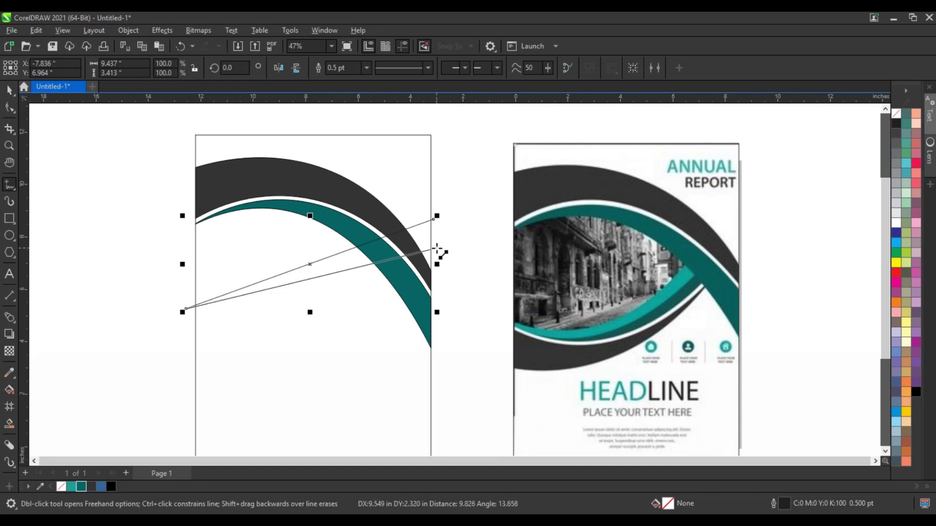
{"action": "left_click", "coordinate": [436, 249]}
- Convert the new line's segments to curves and bend the lower segment into a downward bowl
{"action": "left_click", "coordinate": [15, 111]}
{"action": "left_click_drag", "start_coordinate": [90, 146], "coordinate": [483, 334]}
{"action": "left_click_drag", "start_coordinate": [317, 276], "coordinate": [324, 334]}
{"action": "left_click_drag", "start_coordinate": [279, 356], "coordinate": [271, 365]}
{"action": "left_click_drag", "start_coordinate": [376, 348], "coordinate": [388, 354]}
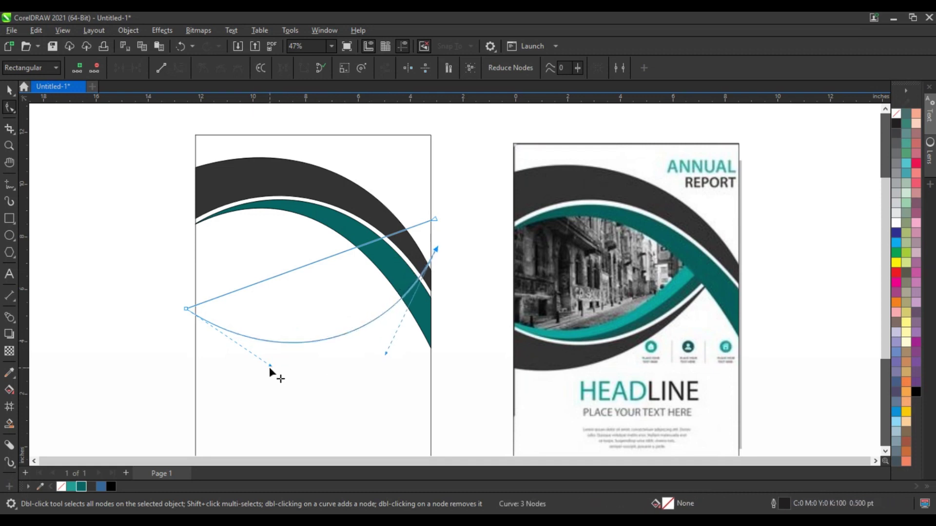
- Bend the line's upper segment into a shallower bowl above the lower one, raising its right end node slightly
{"action": "left_click", "coordinate": [179, 305]}
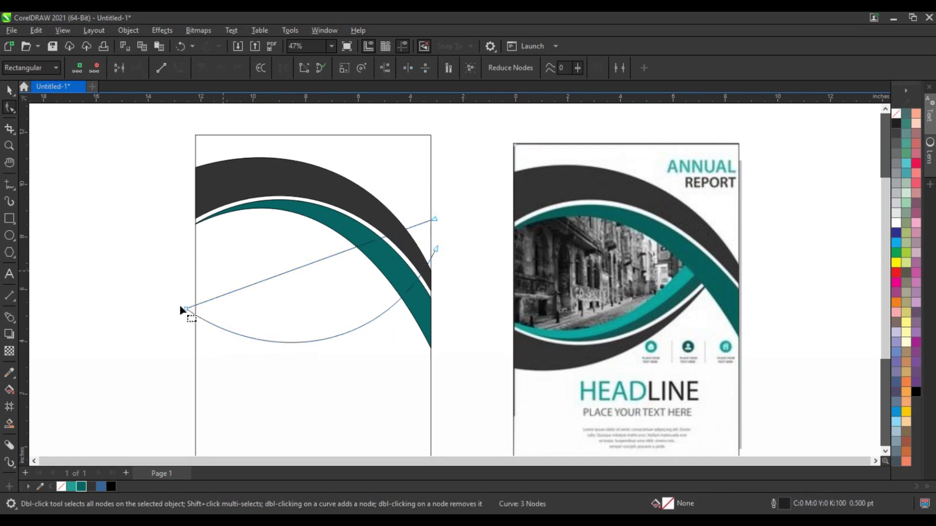
{"action": "left_click_drag", "start_coordinate": [266, 279], "coordinate": [374, 278]}
{"action": "left_click_drag", "start_coordinate": [386, 293], "coordinate": [394, 300]}
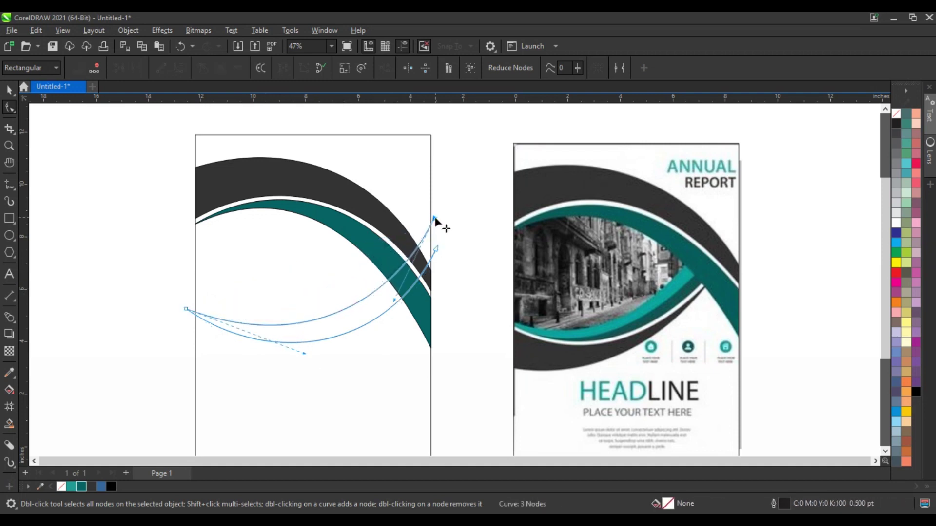
{"action": "left_click_drag", "start_coordinate": [435, 219], "coordinate": [436, 217]}
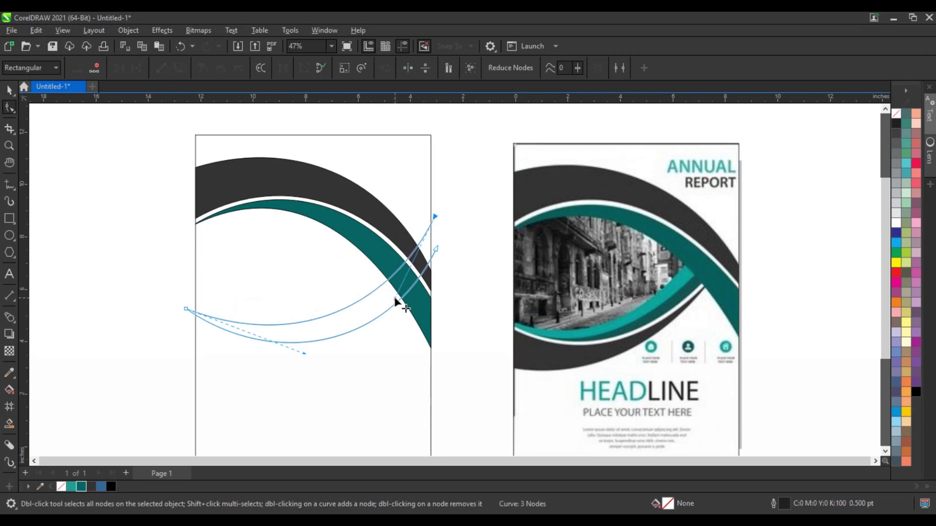
{"action": "left_click_drag", "start_coordinate": [395, 298], "coordinate": [397, 299]}
{"action": "left_click_drag", "start_coordinate": [306, 353], "coordinate": [306, 354]}
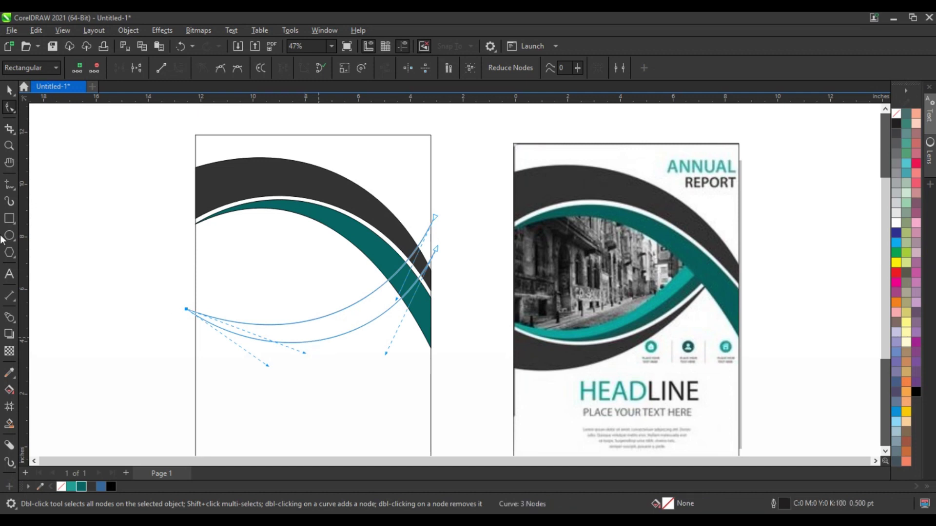
- Draw a two-segment Freehand line about 8.1 in wide from the rectangle's left edge to the teal band and back to a lower left point
{"action": "left_click", "coordinate": [9, 185]}
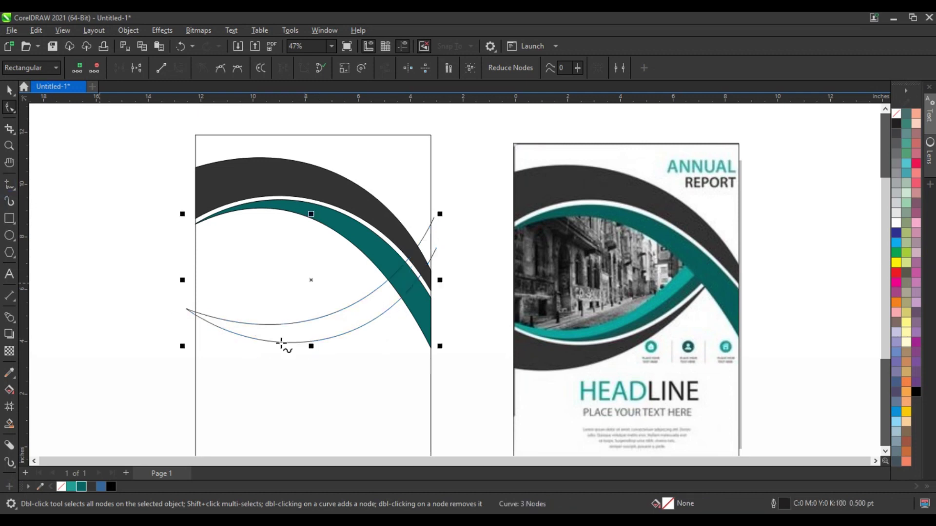
{"action": "left_click", "coordinate": [191, 321]}
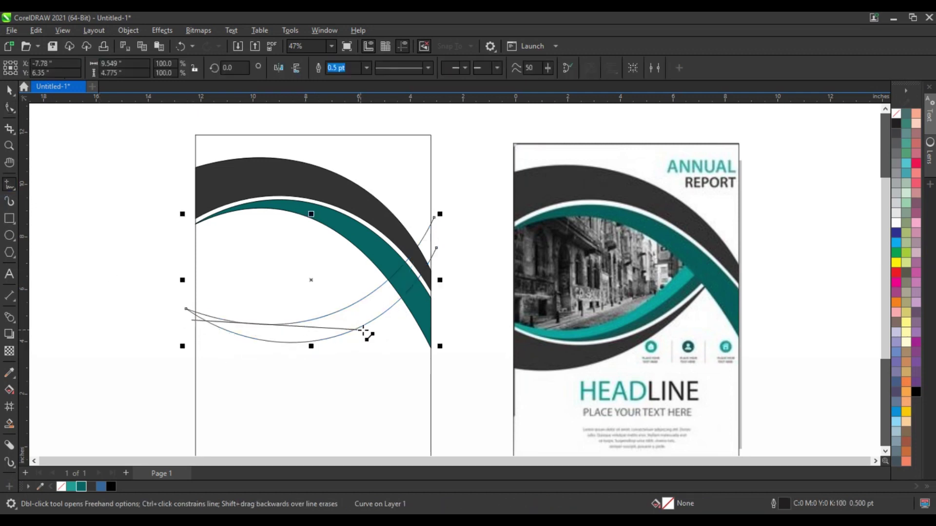
{"action": "left_click", "coordinate": [405, 304]}
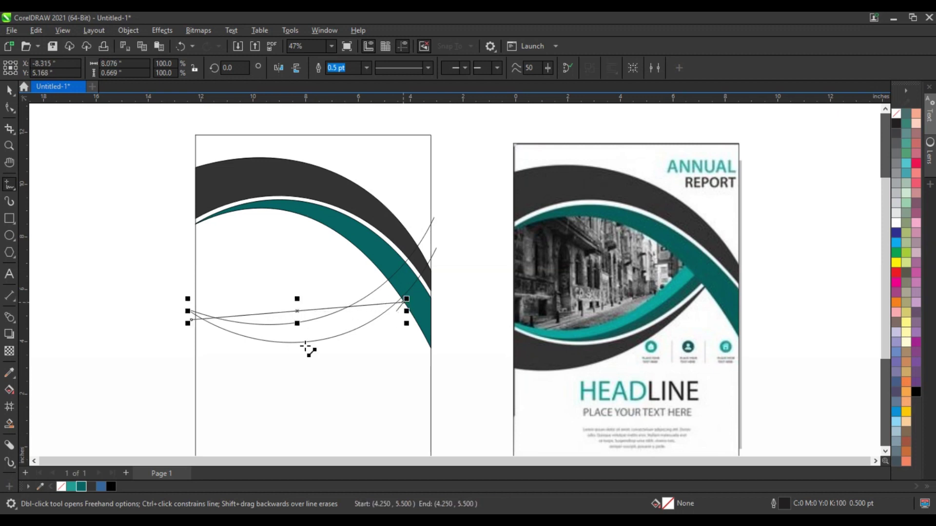
{"action": "left_click", "coordinate": [190, 350]}
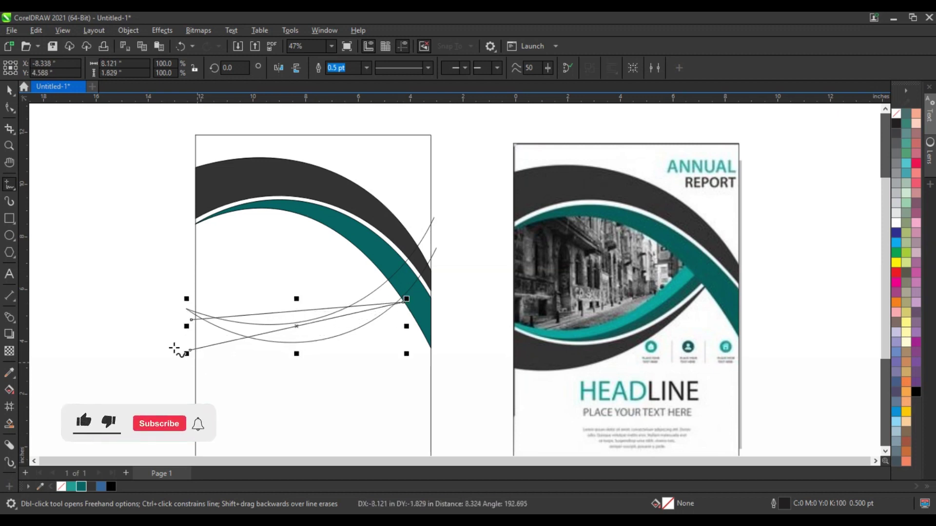
- Convert both segments of the latest line to curves and bow them downward beneath the previous crescent
{"action": "left_click", "coordinate": [6, 112]}
{"action": "left_click_drag", "start_coordinate": [67, 202], "coordinate": [417, 369]}
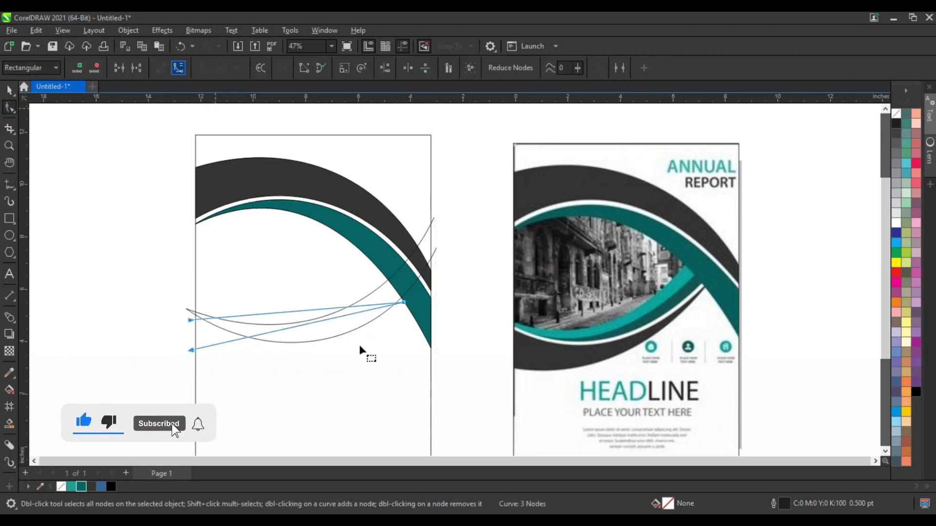
{"action": "left_click_drag", "start_coordinate": [310, 325], "coordinate": [319, 371]}
{"action": "left_click_drag", "start_coordinate": [286, 311], "coordinate": [295, 349]}
- Move the lowest crescent's upper-left end node up and refine both edges to leave a narrow gap beneath the crescent above
{"action": "mouse_move", "coordinate": [183, 307]}
{"action": "left_mouse_down"}
{"action": "mouse_move", "coordinate": [198, 330]}
{"action": "mouse_move", "coordinate": [190, 315]}
{"action": "left_mouse_up"}
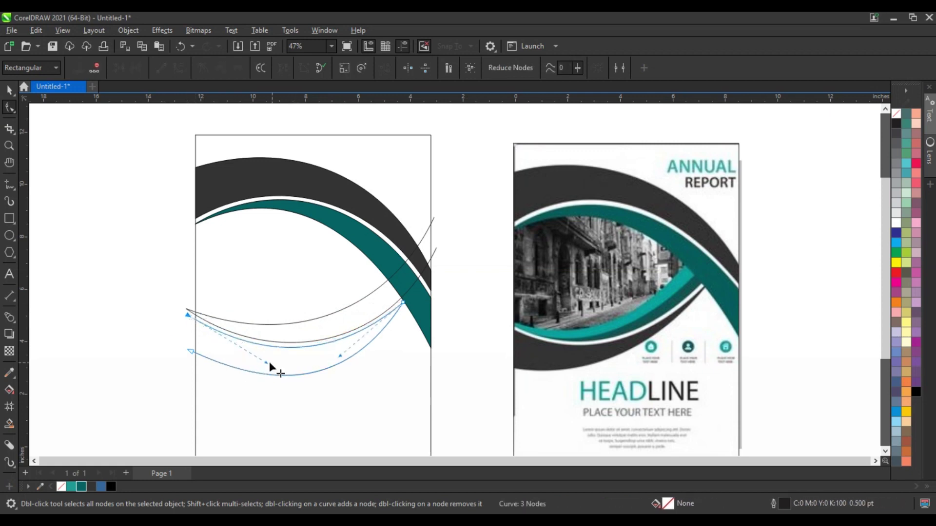
{"action": "left_click_drag", "start_coordinate": [270, 362], "coordinate": [261, 363]}
{"action": "mouse_move", "coordinate": [342, 359]}
{"action": "left_mouse_down"}
{"action": "mouse_move", "coordinate": [352, 400]}
{"action": "mouse_move", "coordinate": [334, 372]}
{"action": "left_mouse_up"}
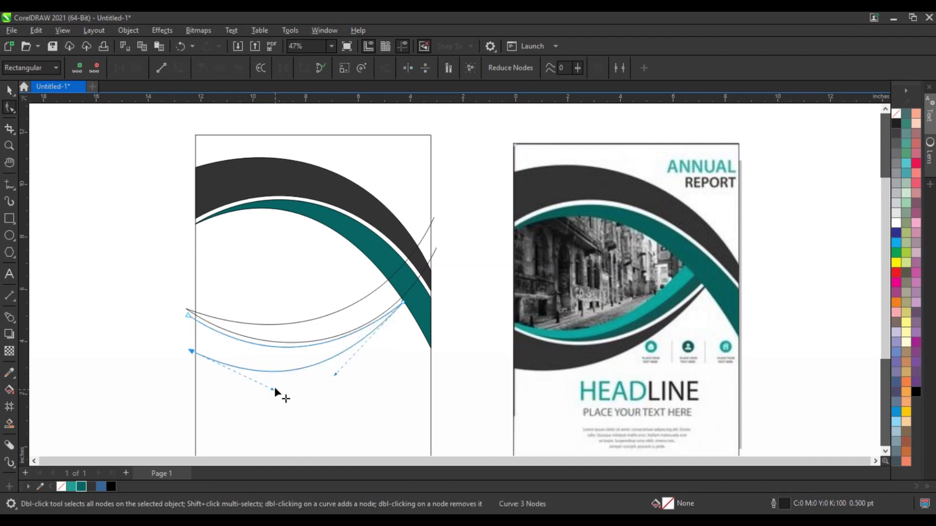
{"action": "left_click_drag", "start_coordinate": [273, 389], "coordinate": [274, 386]}
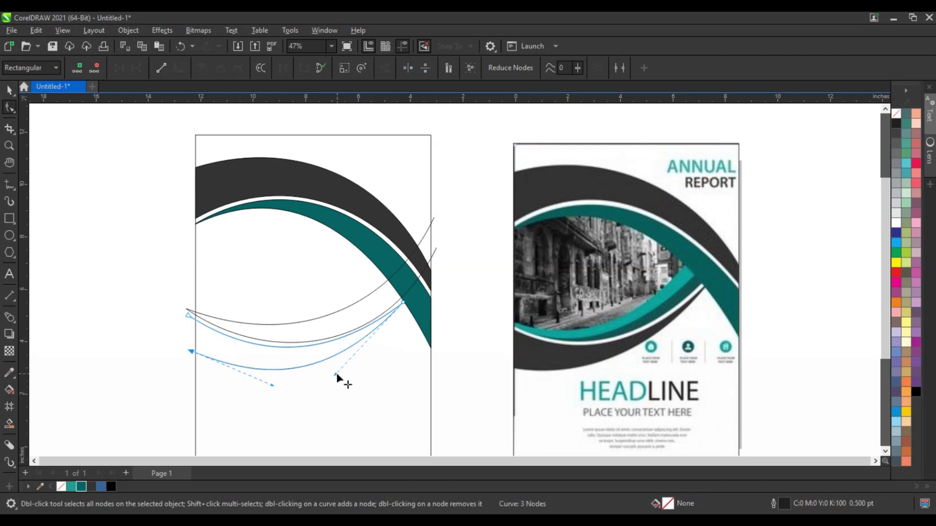
{"action": "left_click_drag", "start_coordinate": [336, 374], "coordinate": [339, 357]}
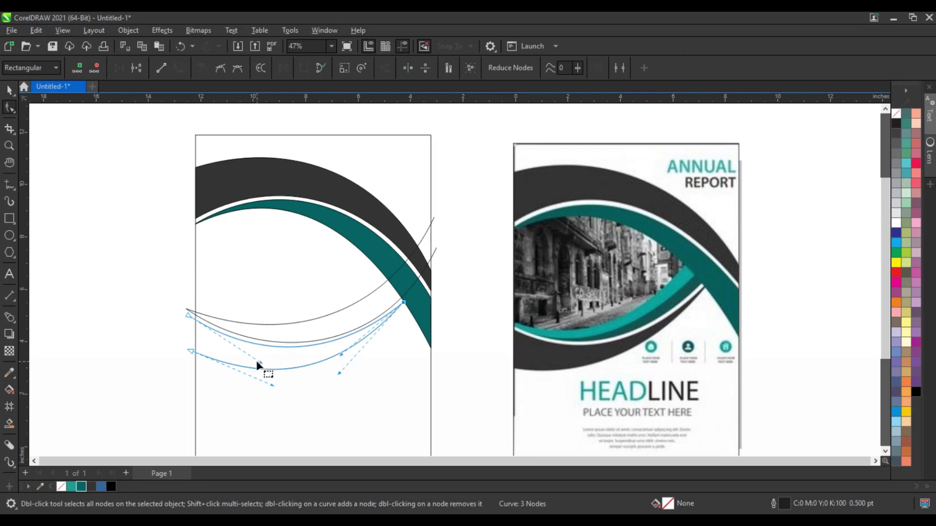
{"action": "left_click", "coordinate": [189, 317]}
{"action": "left_click_drag", "start_coordinate": [264, 364], "coordinate": [264, 358]}
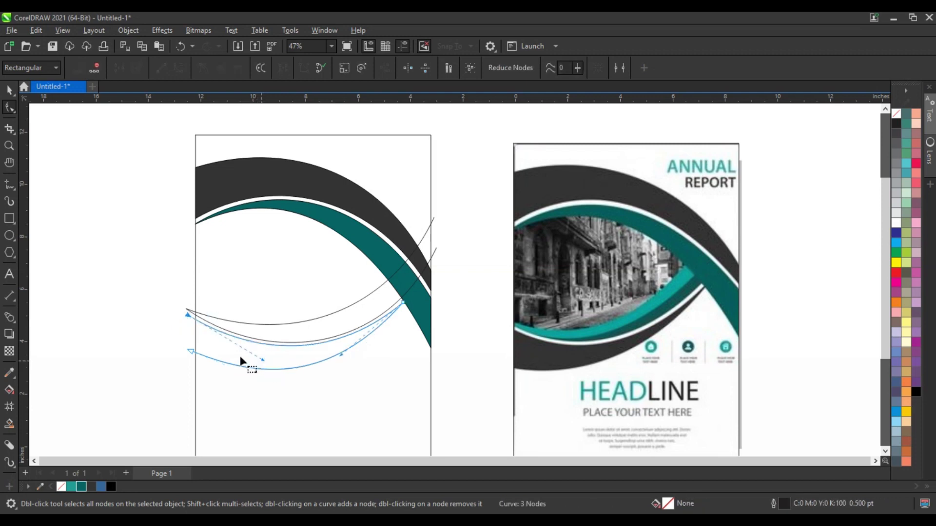
- Draw a straight Freehand line about 9.8 in wide from beyond the rectangle's right edge down past its left edge
{"action": "left_click", "coordinate": [129, 319]}
{"action": "left_click", "coordinate": [10, 184]}
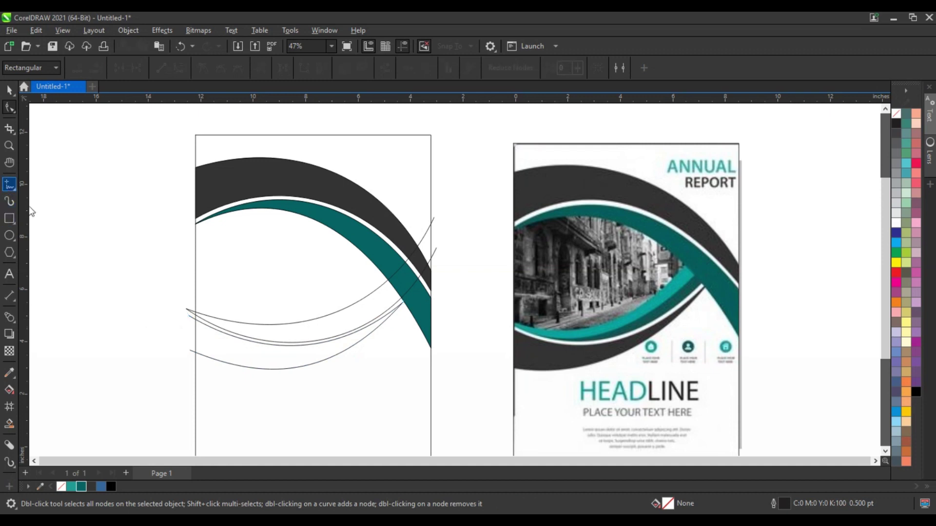
{"action": "left_click", "coordinate": [435, 235]}
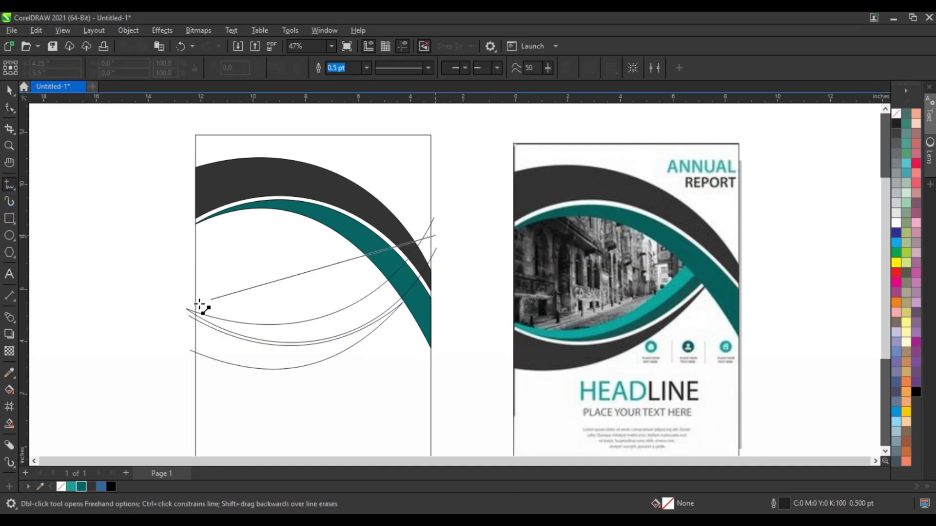
{"action": "left_click", "coordinate": [178, 308]}
{"action": "key", "text": "F10"}
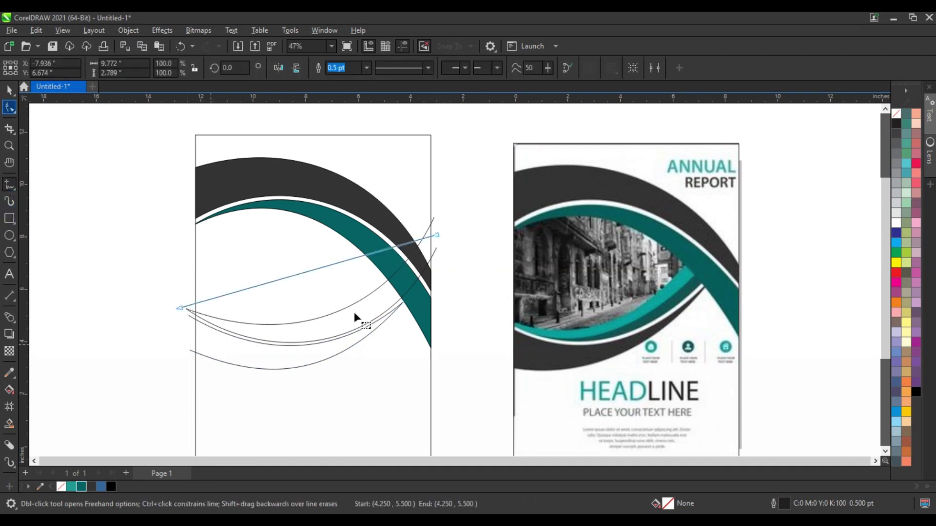
- Convert the new line to a curve and bow it downward between the upper two lower curves, refining its left end node and both handles
{"action": "left_click_drag", "start_coordinate": [63, 167], "coordinate": [455, 343]}
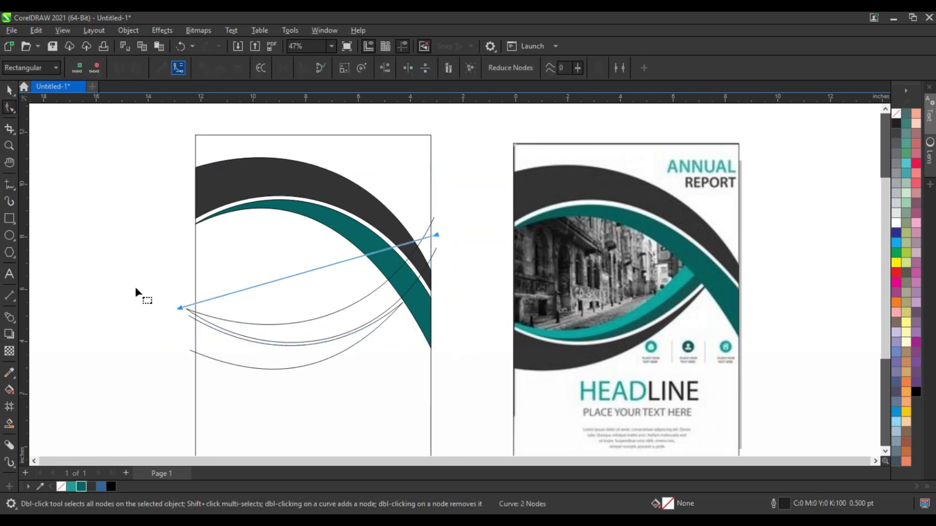
{"action": "left_click", "coordinate": [264, 286]}
{"action": "left_click_drag", "start_coordinate": [264, 286], "coordinate": [386, 335]}
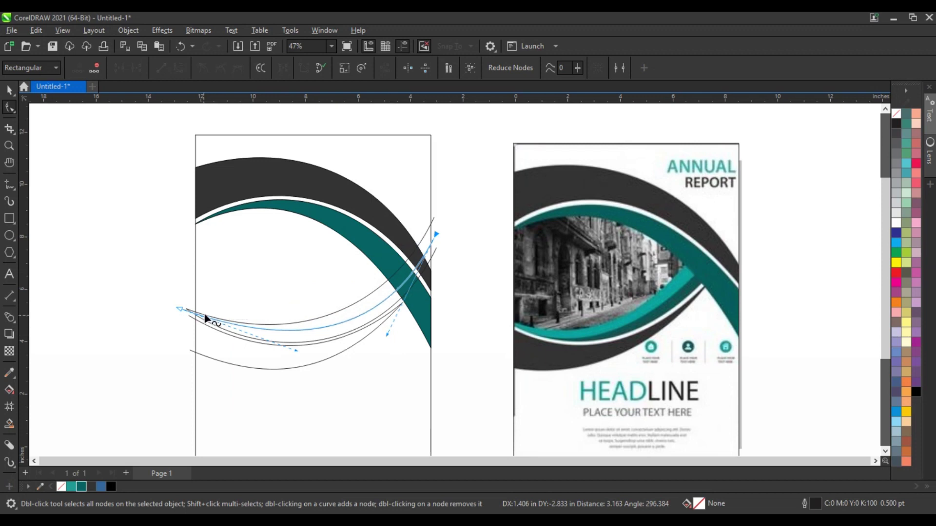
{"action": "left_click_drag", "start_coordinate": [183, 312], "coordinate": [181, 308]}
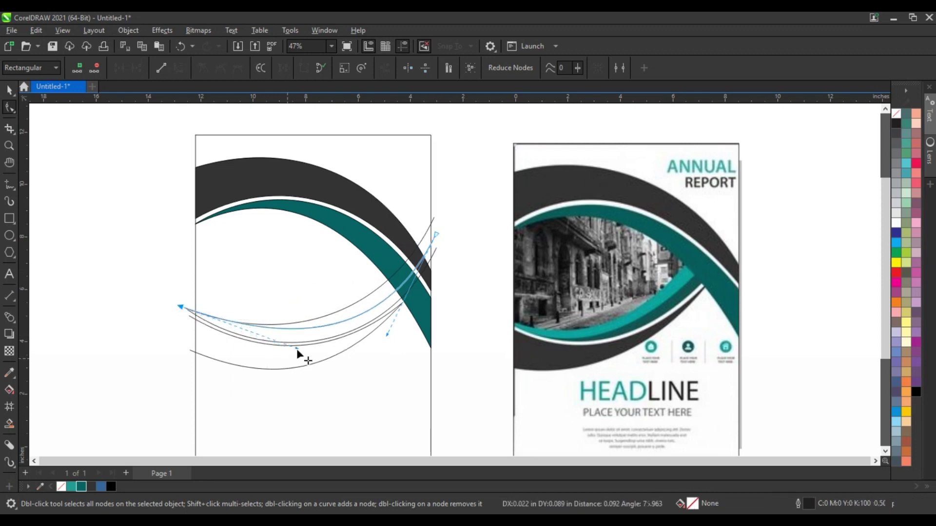
{"action": "left_click_drag", "start_coordinate": [297, 348], "coordinate": [272, 361]}
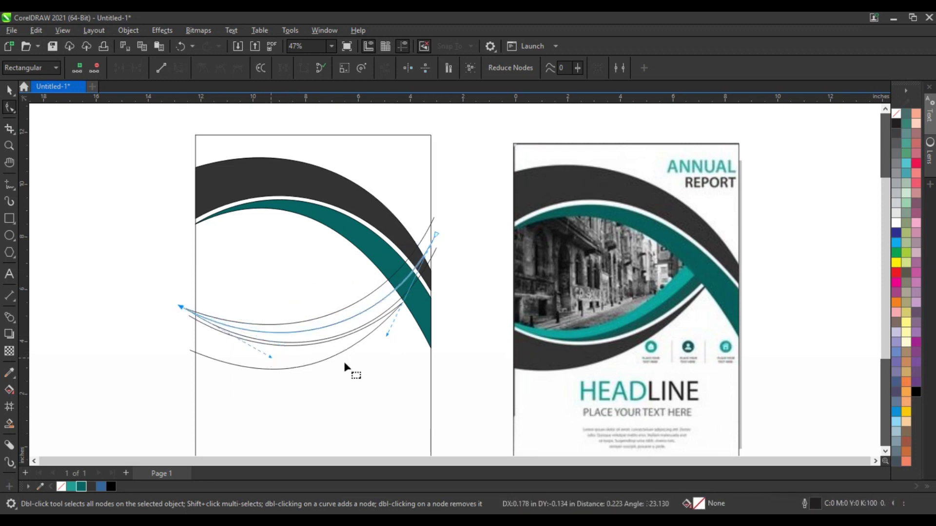
{"action": "left_click_drag", "start_coordinate": [387, 336], "coordinate": [390, 336]}
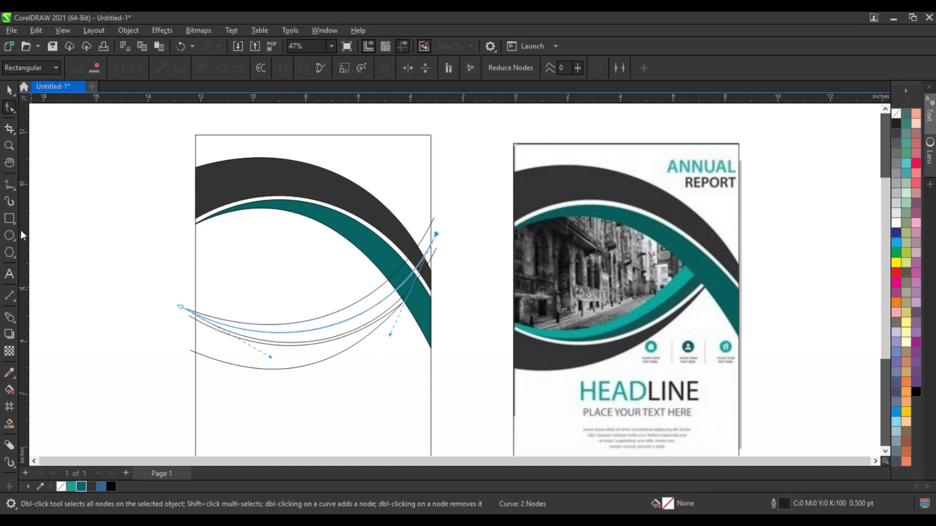
- Smart Fill the three crescent regions enclosed by the lower curves with blue
{"action": "left_click", "coordinate": [8, 91]}
{"action": "left_click", "coordinate": [118, 310]}
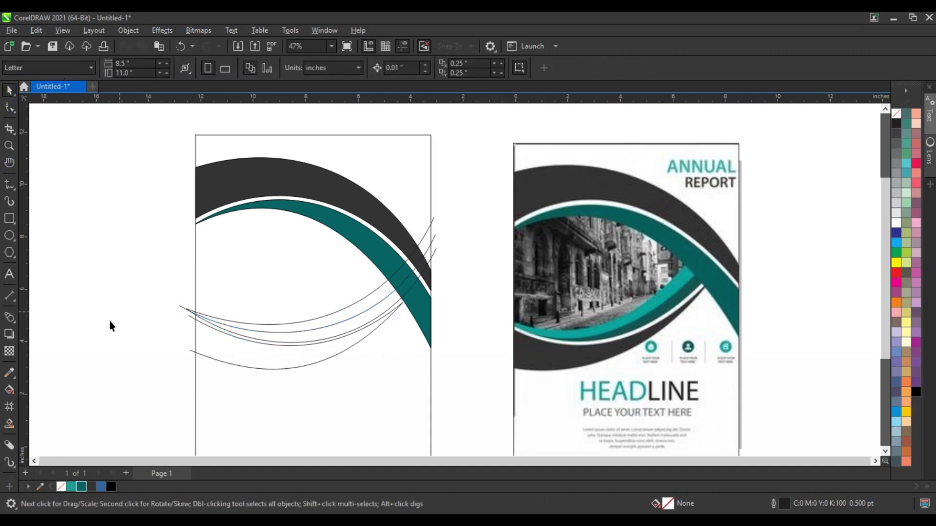
{"action": "left_click", "coordinate": [5, 423]}
{"action": "left_click", "coordinate": [334, 330]}
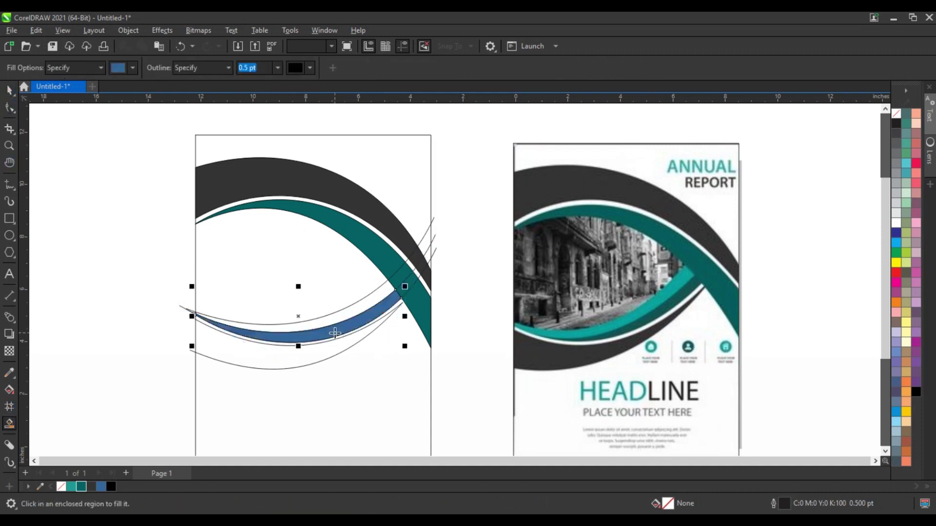
{"action": "left_click", "coordinate": [343, 314]}
{"action": "left_click", "coordinate": [321, 353]}
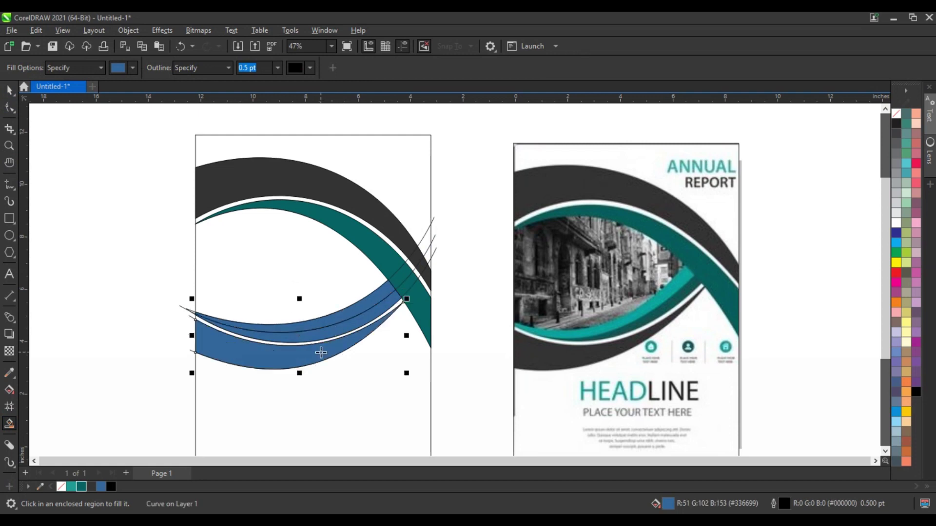
{"action": "key", "text": "space"}
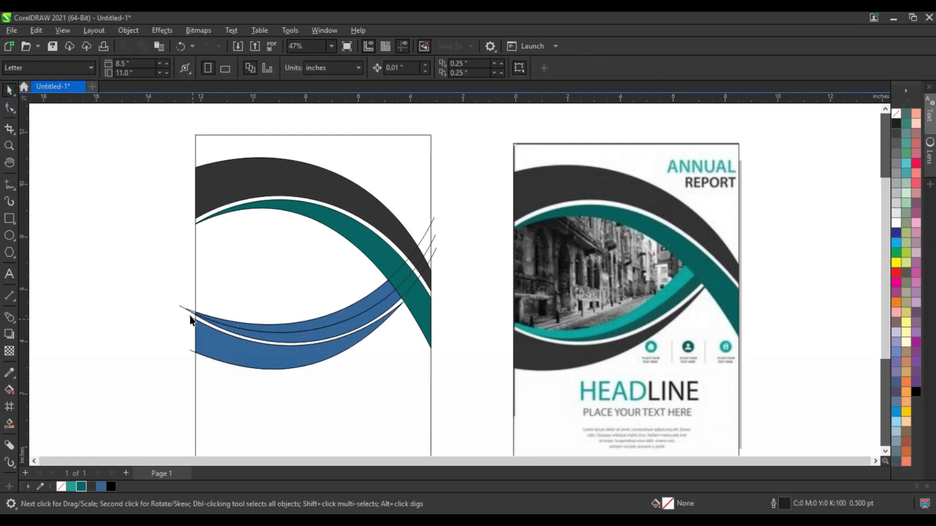
- Delete the leftover construction curves extending past the rectangle around the lower crescents
{"action": "left_click", "coordinate": [185, 308]}
{"action": "key", "text": "Delete"}
{"action": "left_click", "coordinate": [186, 314]}
{"action": "key", "text": "Delete"}
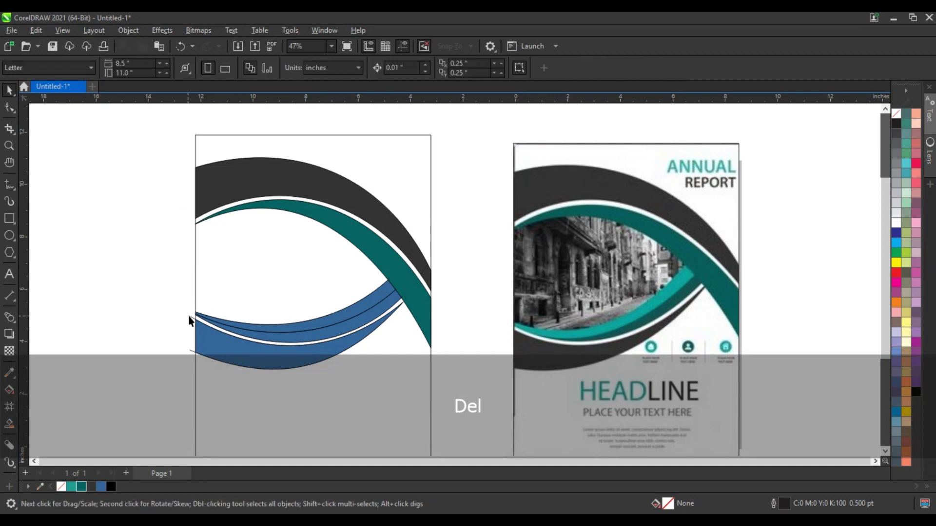
{"action": "left_click", "coordinate": [189, 319]}
{"action": "key", "text": "Delete"}
- Color the lowest crescent dark gray #333333, the middle one dark teal and the uppermost one light teal
{"action": "left_click", "coordinate": [228, 357]}
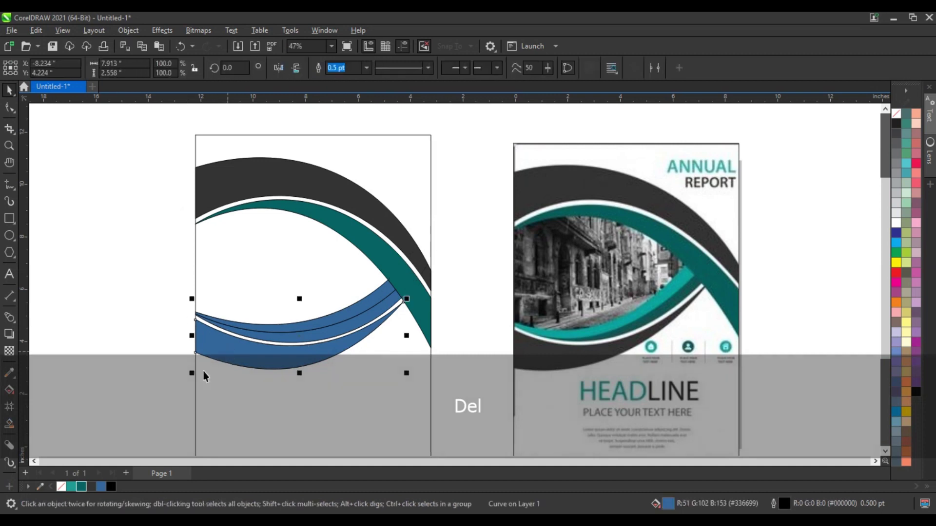
{"action": "left_click", "coordinate": [91, 487]}
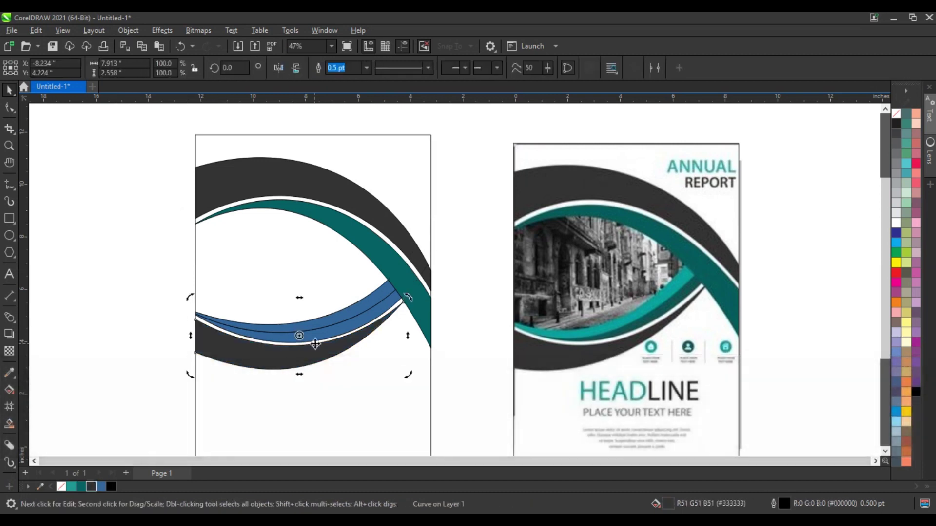
{"action": "left_click", "coordinate": [316, 343]}
{"action": "left_click", "coordinate": [317, 336]}
{"action": "left_click", "coordinate": [82, 487]}
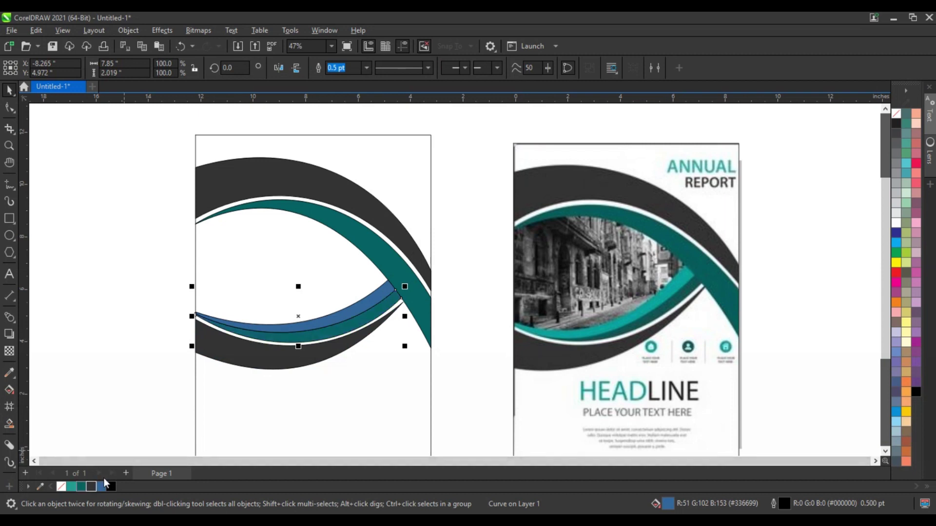
{"action": "left_click", "coordinate": [313, 340]}
{"action": "left_click", "coordinate": [315, 324]}
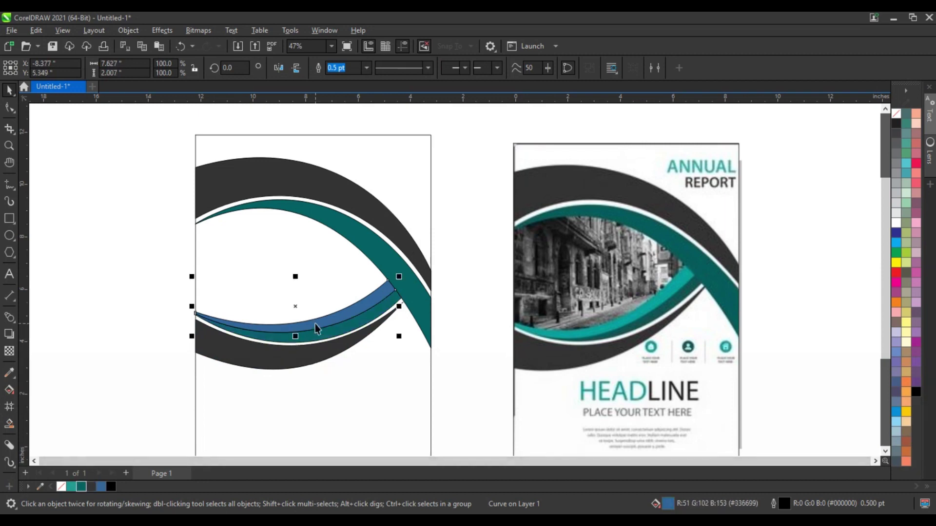
{"action": "left_click", "coordinate": [72, 487]}
- Select all five curved bands together and remove their outlines
{"action": "left_click", "coordinate": [143, 152]}
{"action": "left_click_drag", "start_coordinate": [413, 379], "coordinate": [456, 406]}
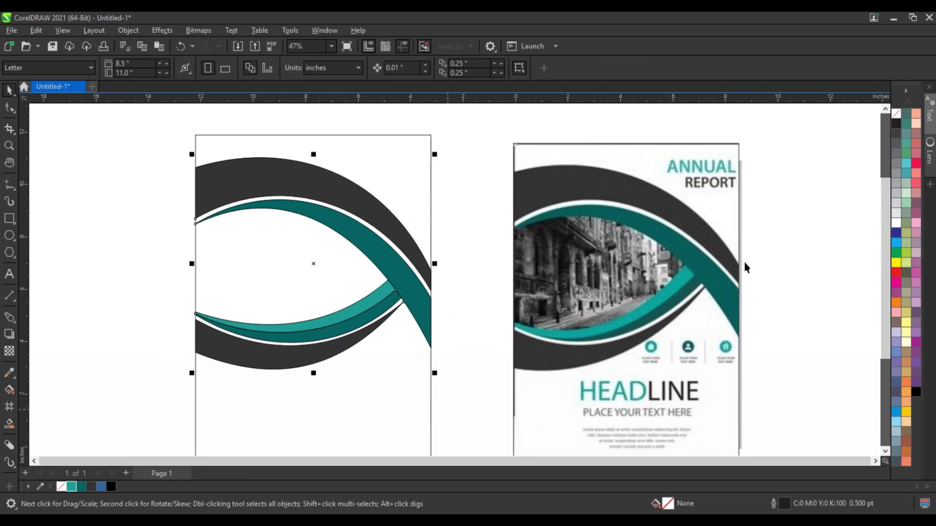
{"action": "right_click", "coordinate": [907, 124]}
{"action": "left_click", "coordinate": [884, 127]}
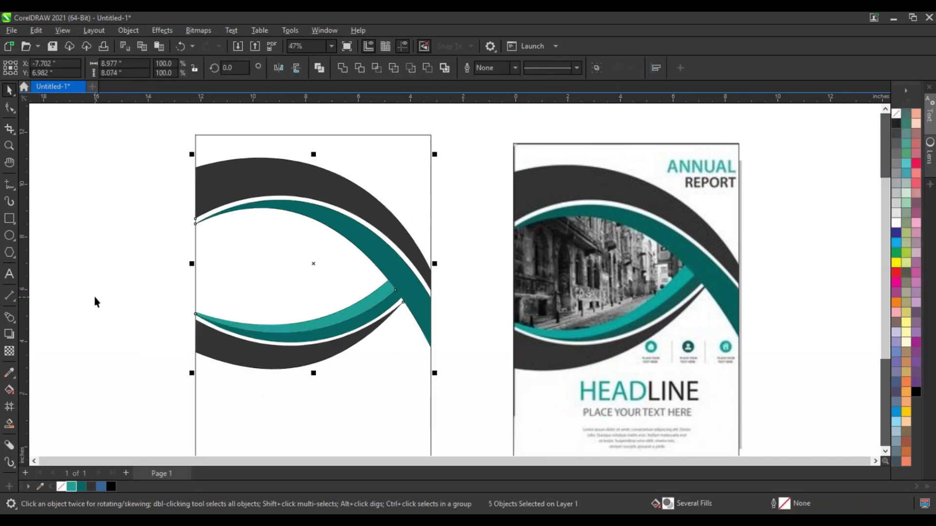
{"action": "left_click", "coordinate": [122, 303]}
- Smart Fill the eye-shaped area between the bands and color the resulting shape 20% black
{"action": "left_click", "coordinate": [10, 424]}
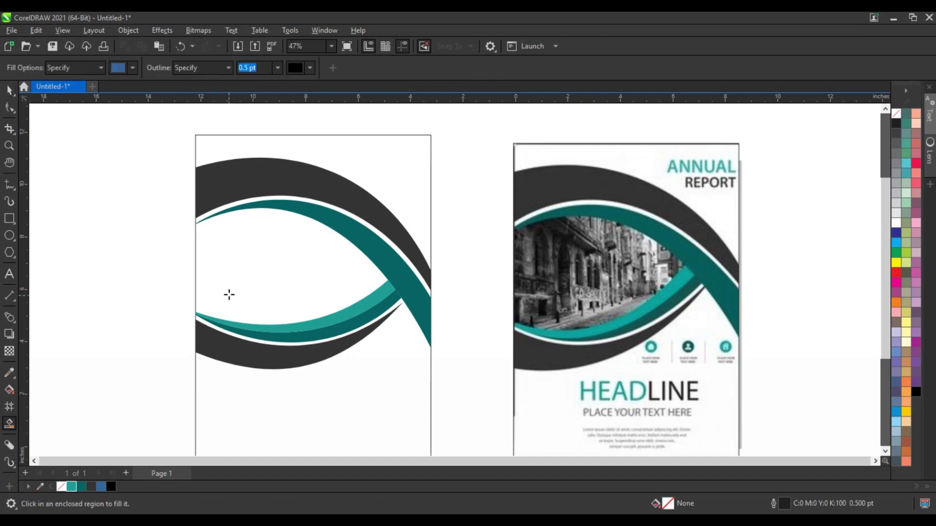
{"action": "left_click", "coordinate": [228, 291]}
{"action": "left_click", "coordinate": [9, 91]}
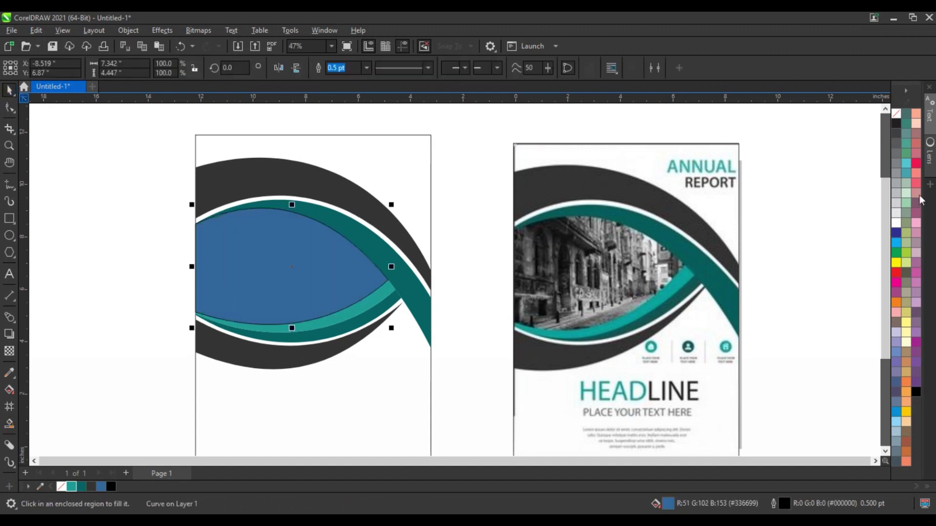
{"action": "left_click", "coordinate": [893, 206]}
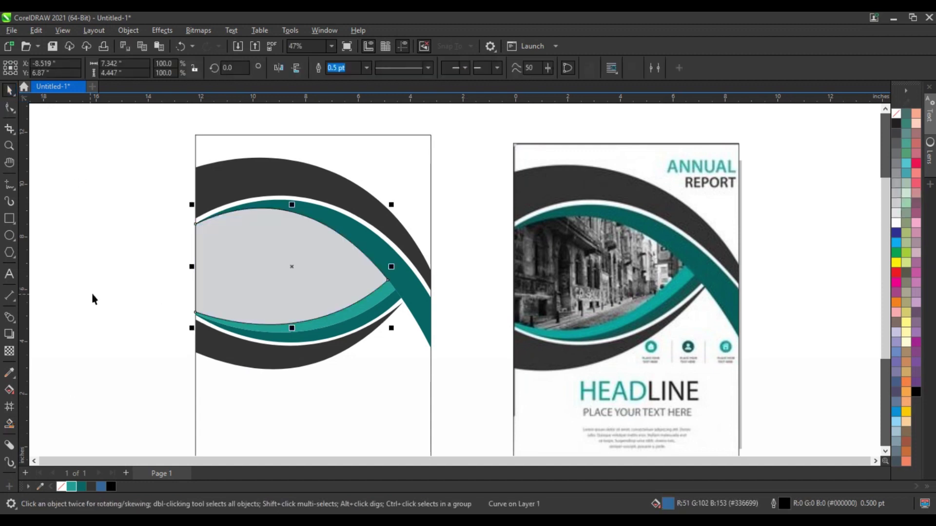
{"action": "left_click", "coordinate": [93, 291]}
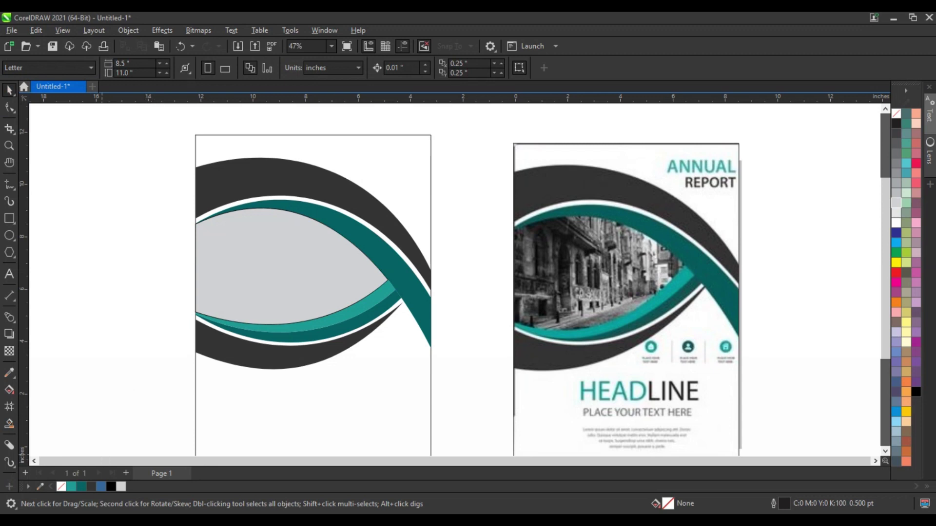
- Paste the skyline photo, PowerClip it into the eye shape, and enlarge it to about 9 in wide so it covers the shape
{"action": "key", "text": "ctrl+v"}
{"action": "left_click_drag", "start_coordinate": [255, 265], "coordinate": [293, 267]}
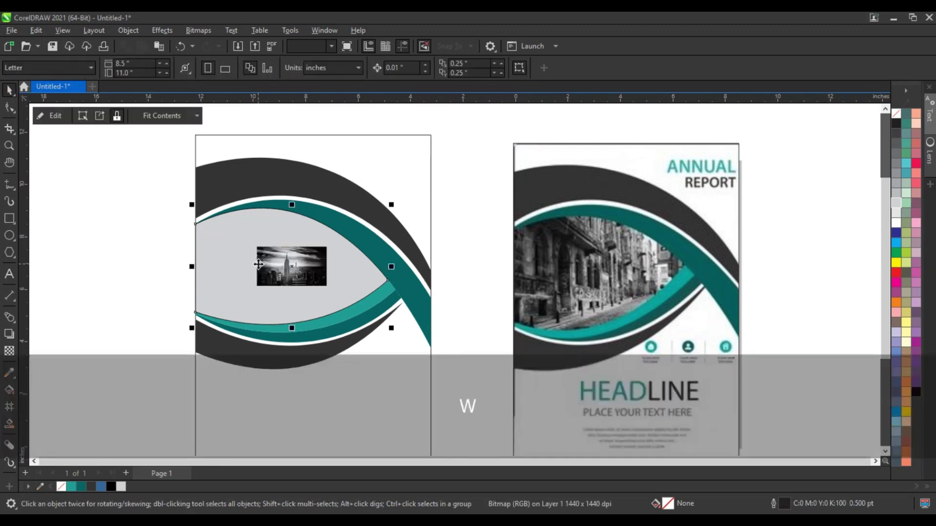
{"action": "left_click", "coordinate": [295, 268], "text": "ctrl"}
{"action": "left_click_drag", "start_coordinate": [335, 297], "coordinate": [416, 342]}
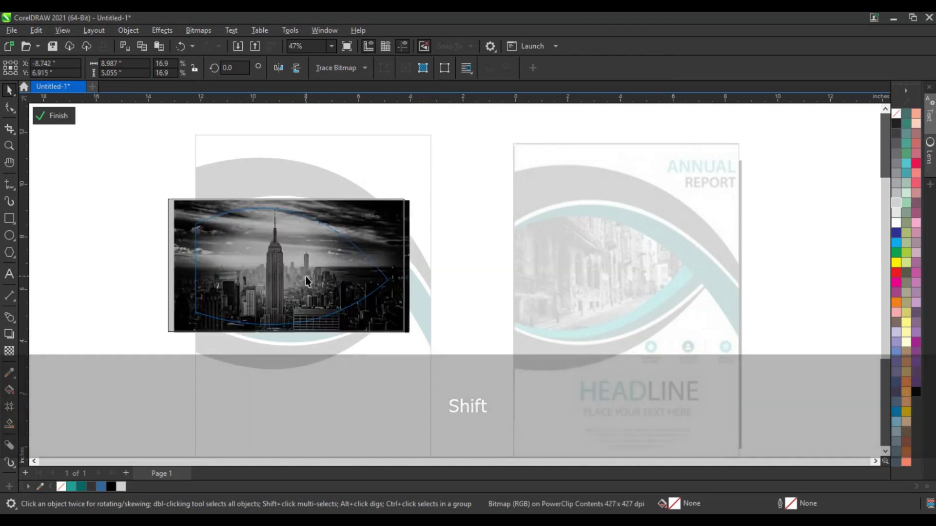
{"action": "key", "text": "f"}
{"action": "left_click", "coordinate": [245, 264]}
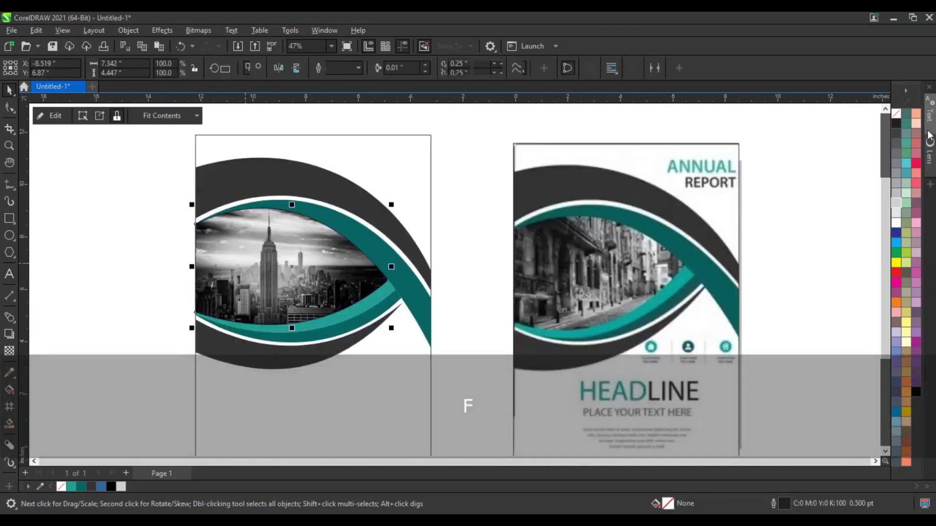
- Remove the outline from the eye-shaped photo frame and deselect it
{"action": "right_click", "coordinate": [897, 117]}
{"action": "left_click", "coordinate": [872, 122]}
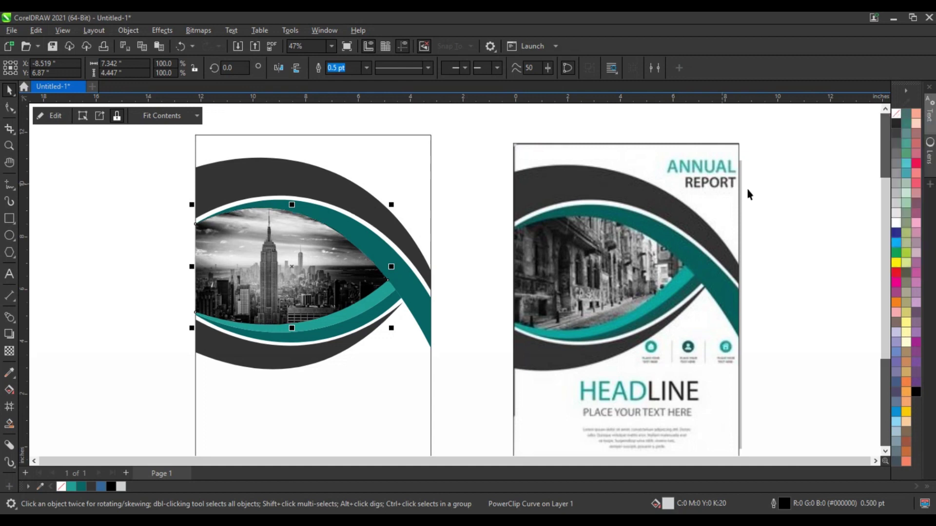
{"action": "left_click", "coordinate": [760, 193]}
- Compare the recreated cover with the reference side by side in a full-screen preview
{"action": "scroll", "coordinate": [585, 226], "scroll_direction": "down", "scroll_amount": 2}
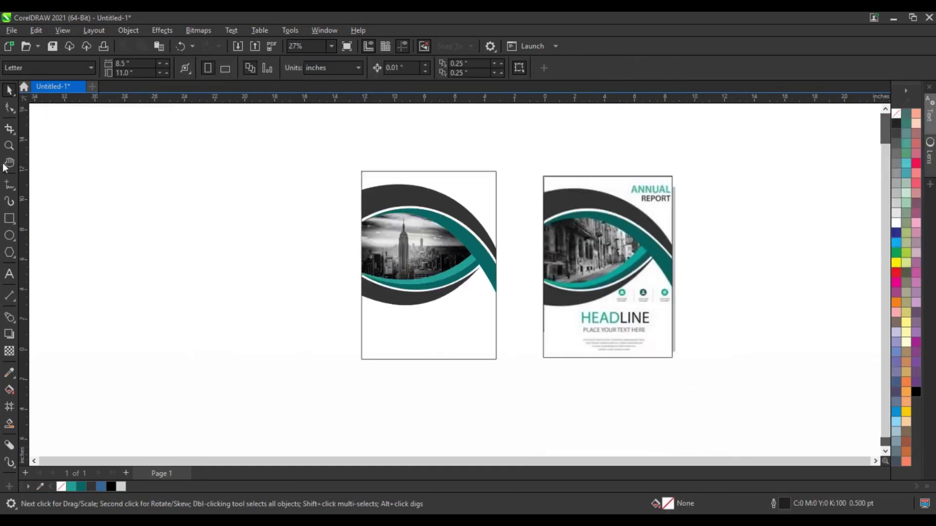
{"action": "left_click", "coordinate": [8, 146]}
{"action": "left_click_drag", "start_coordinate": [281, 152], "coordinate": [709, 376]}
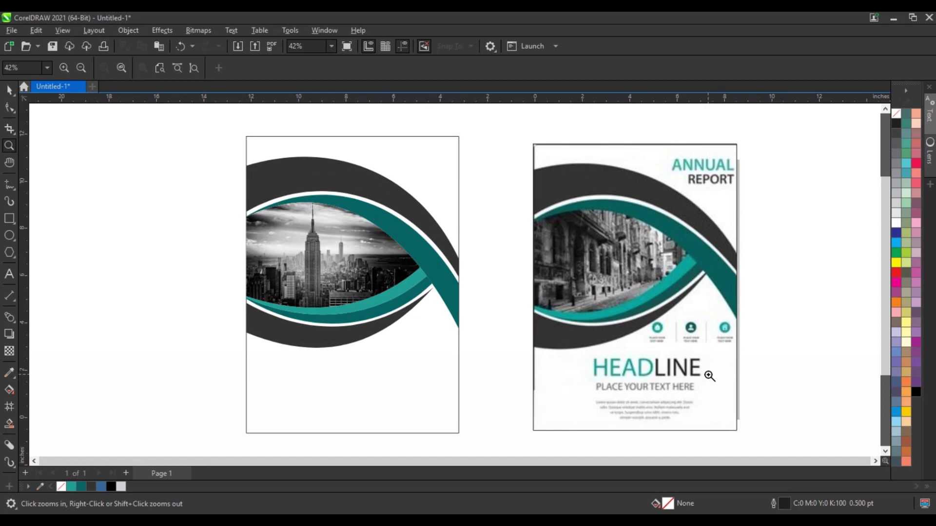
{"action": "key", "text": "F9"}
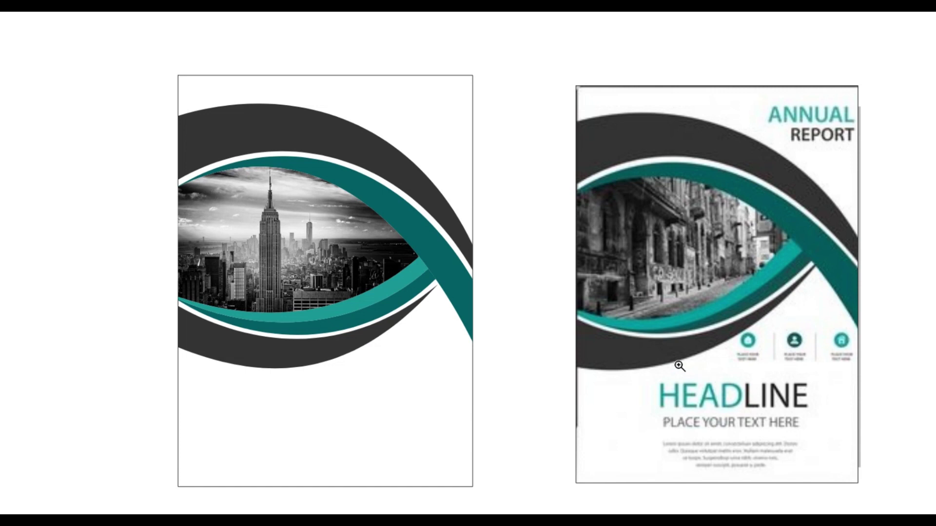
{"action": "key", "text": "F9"}
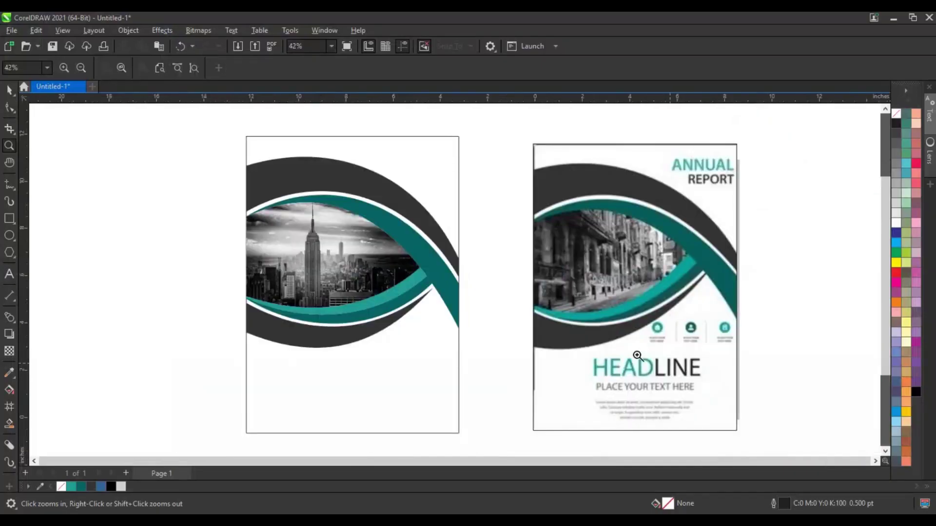
{"action": "right_click", "coordinate": [560, 334]}
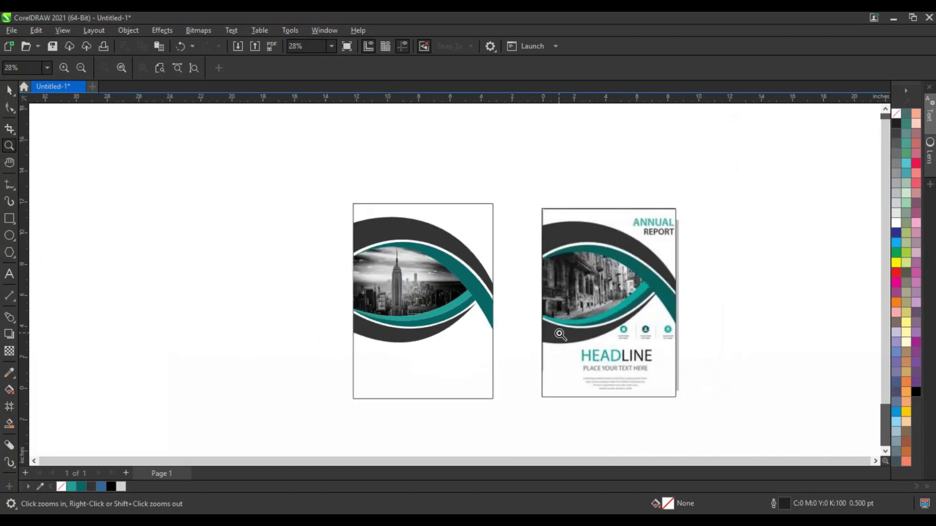